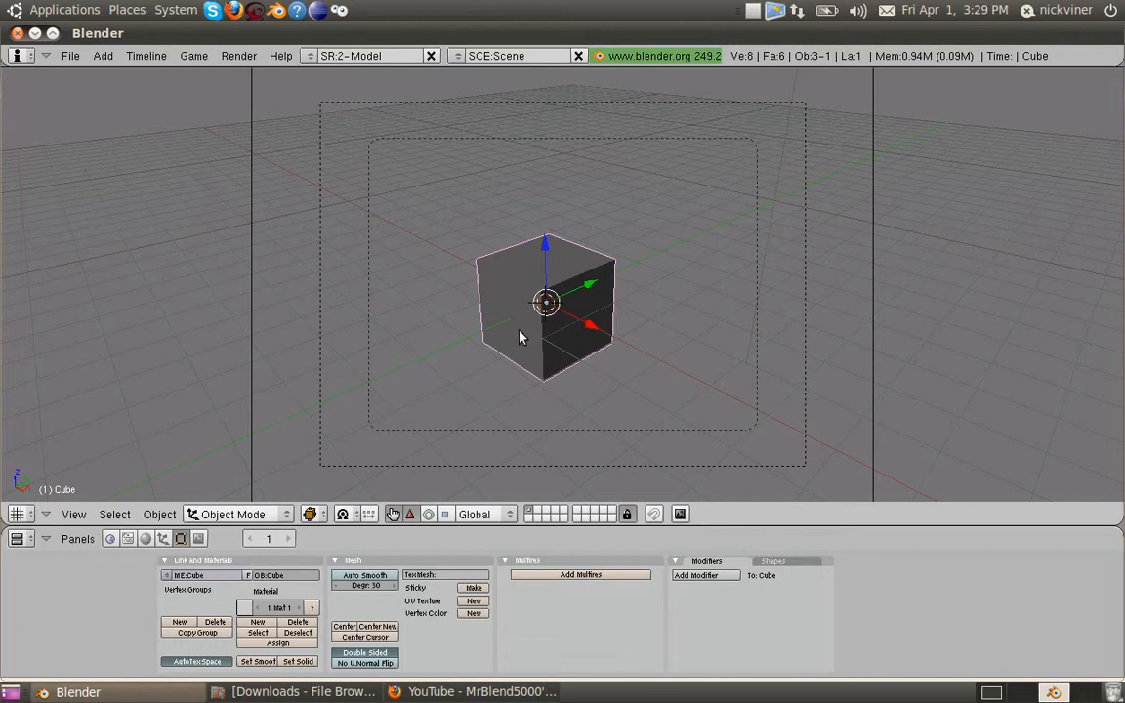
# In front view, enter Edit Mode on the cube and add a horizontal loop cut around its middle.
pyautogui.press('x')
pyautogui.press('Escape')
pyautogui.click(78, 514)
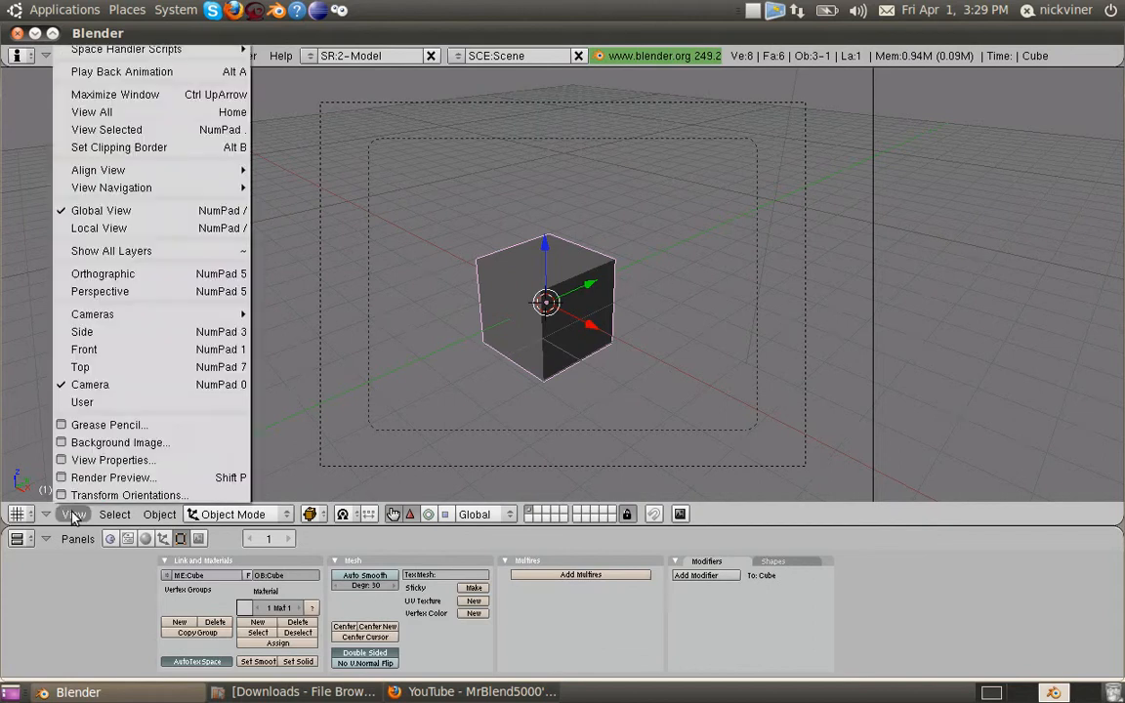
pyautogui.click(127, 353)
pyautogui.scroll(3, 552, 362)
pyautogui.press('Tab')
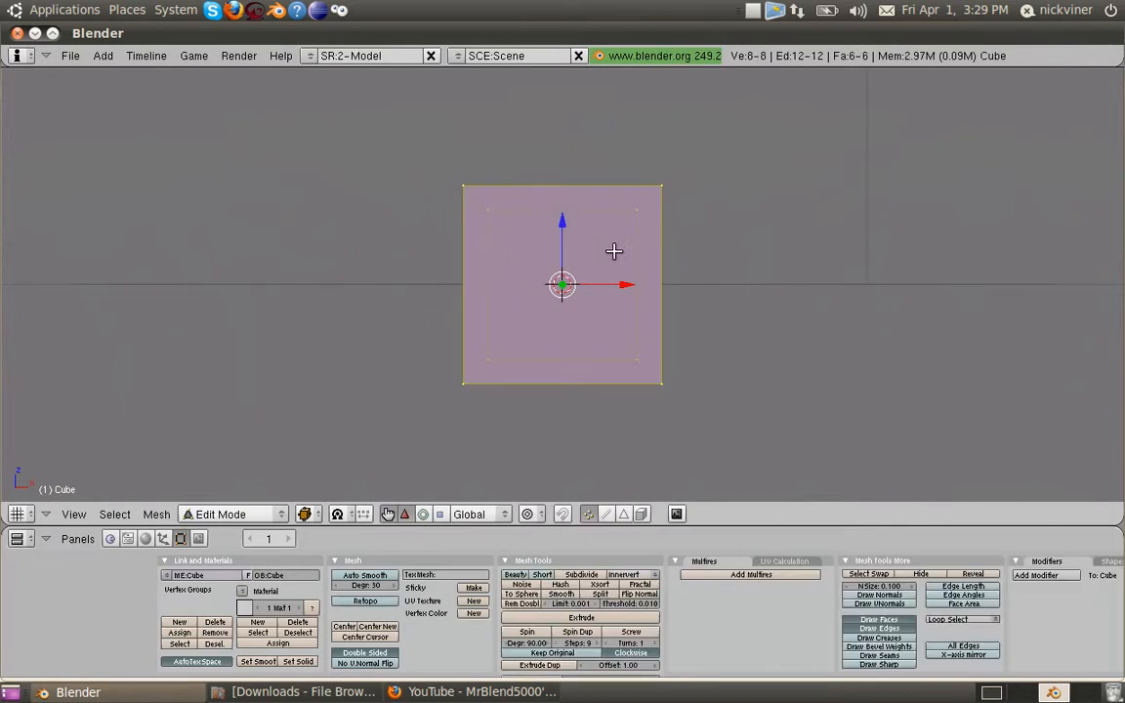
pyautogui.hotkey('ctrl', 'r')
pyautogui.click(462, 287)
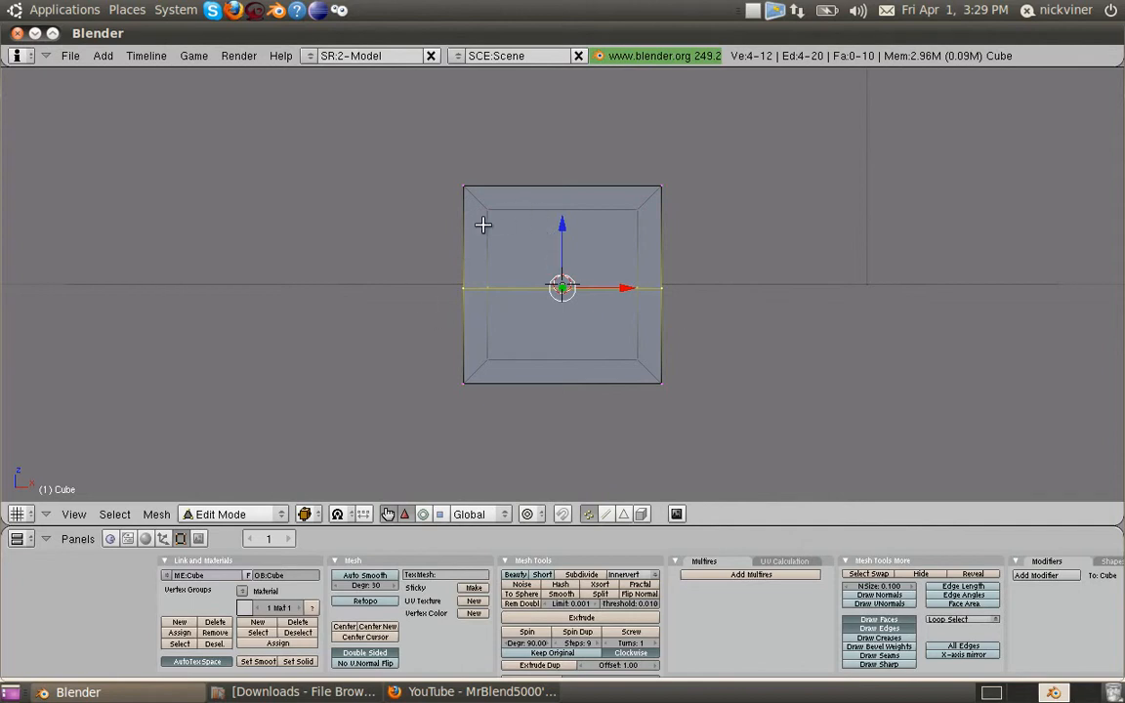
# Try a second horizontal loop cut in the cube's upper half, varying the number of cuts, and undo it.
pyautogui.hotkey('ctrl', 'r')
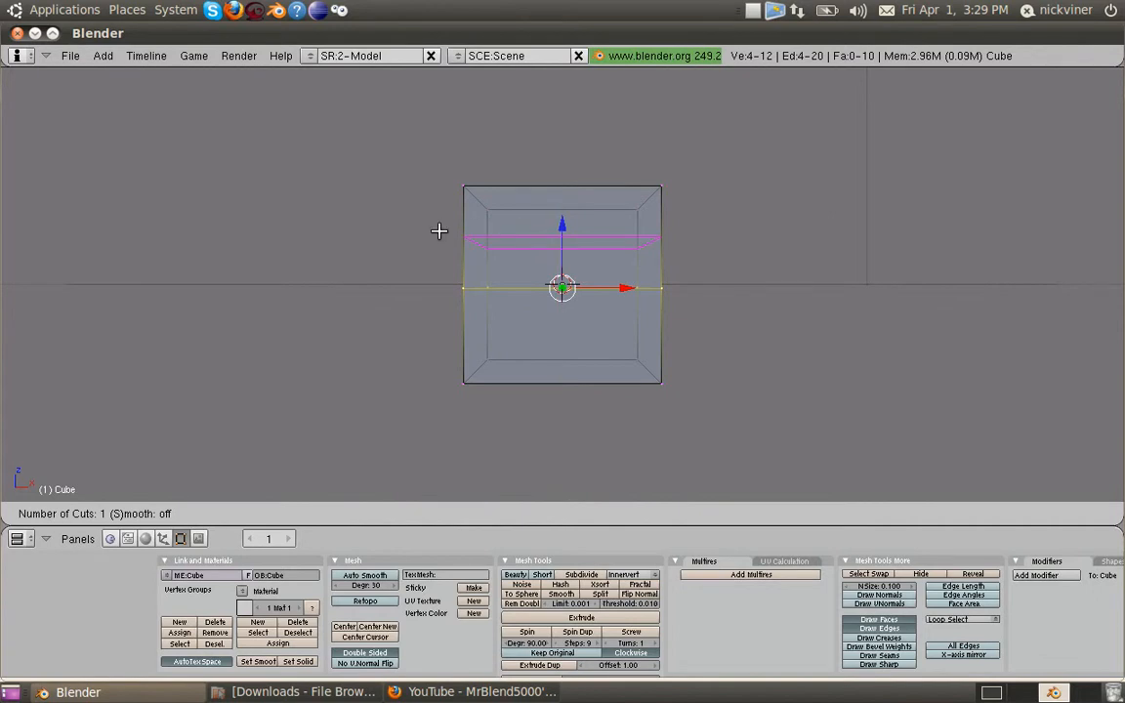
pyautogui.scroll(6, 439, 231)
pyautogui.scroll(1, 440, 229)
pyautogui.scroll(-6, 440, 229)
pyautogui.scroll(-1, 440, 230)
pyautogui.click(439, 230)
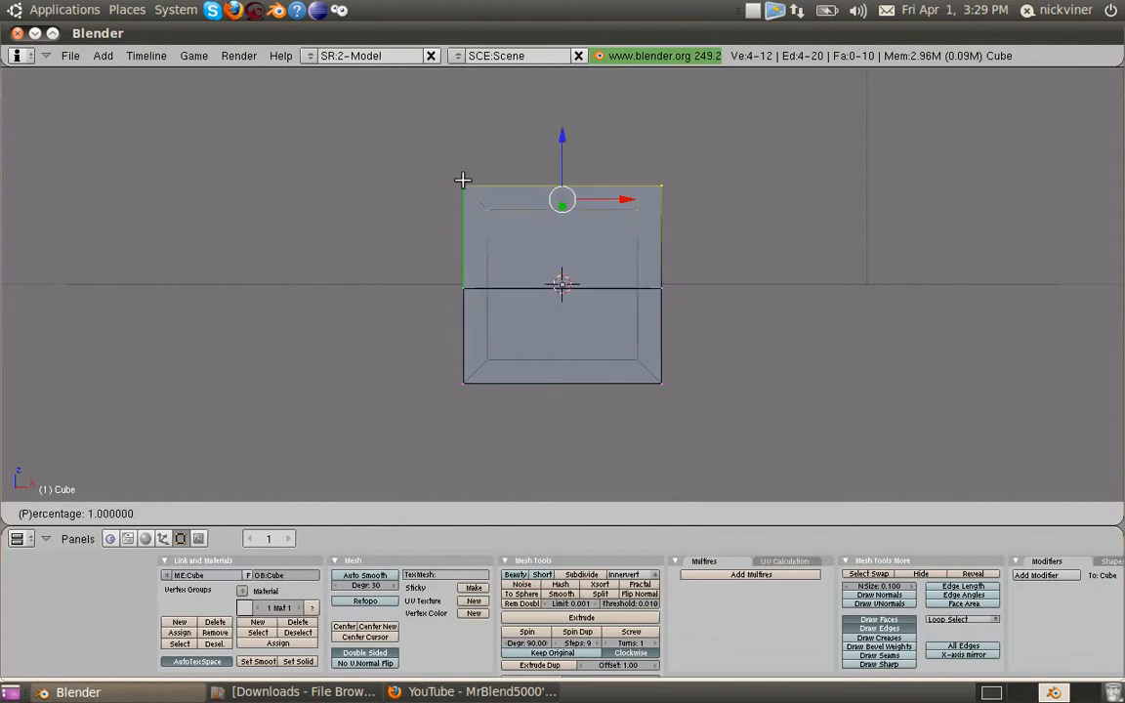
pyautogui.click(462, 237)
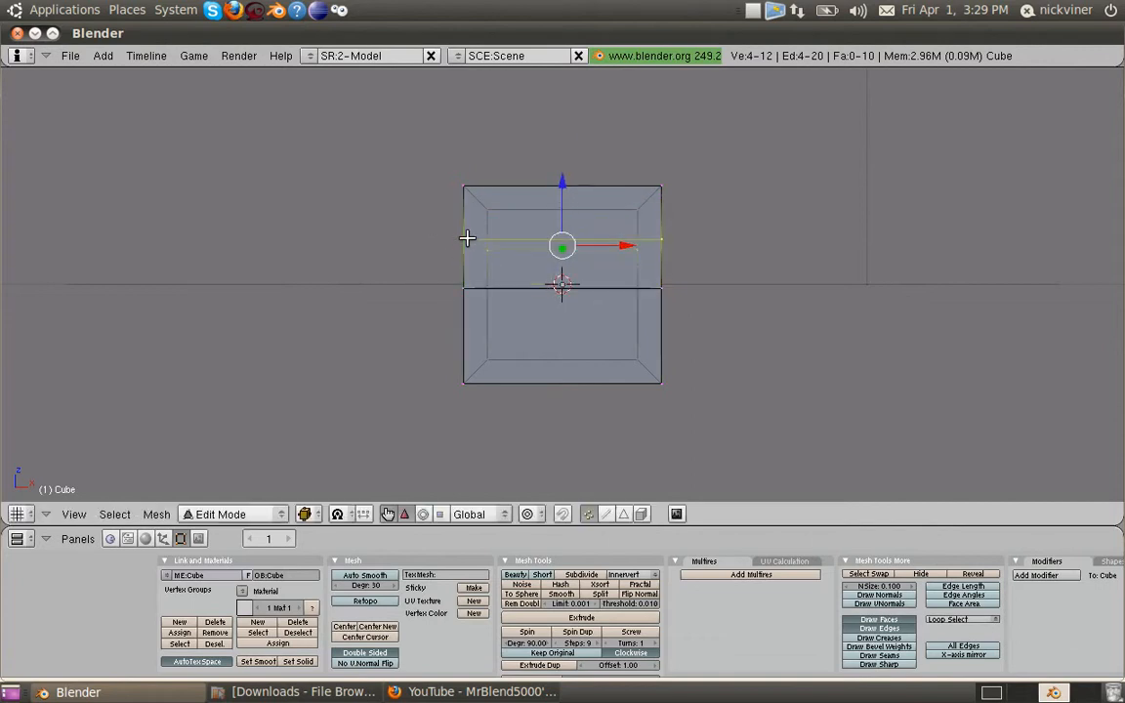
pyautogui.hotkey('ctrl', 'z')
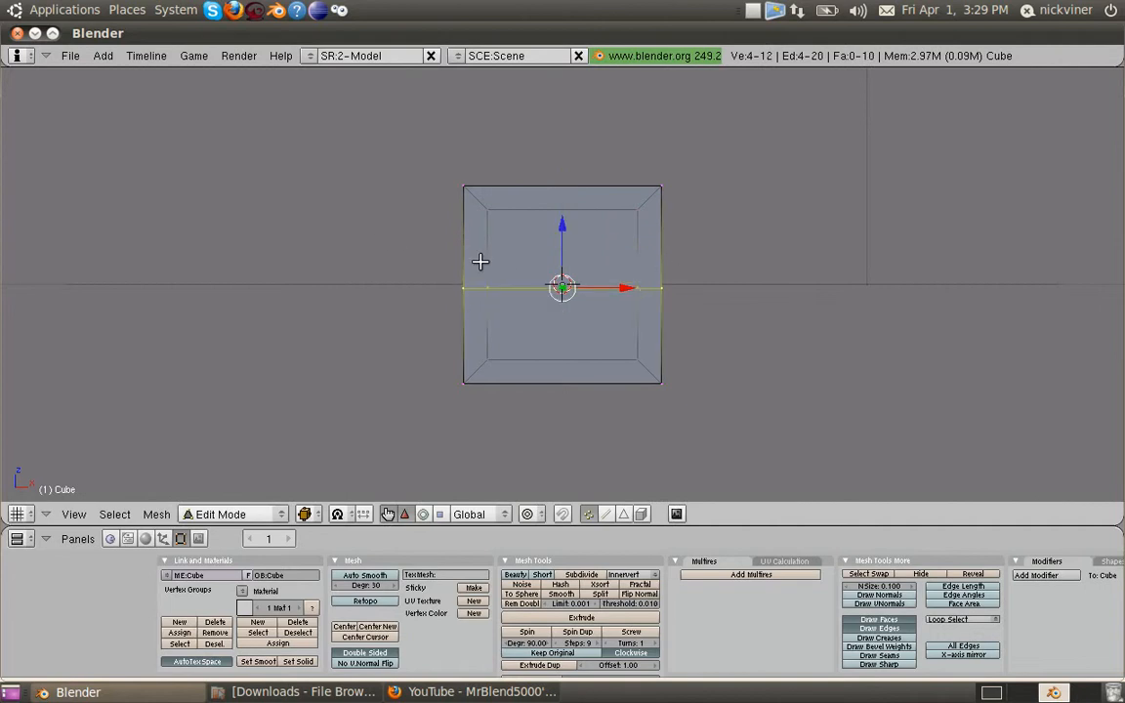
# Delete the cube's four bottom corner vertices to leave its lower side open at the middle loop.
pyautogui.moveTo(396, 233); pyautogui.dragTo(449, 246, button='middle')
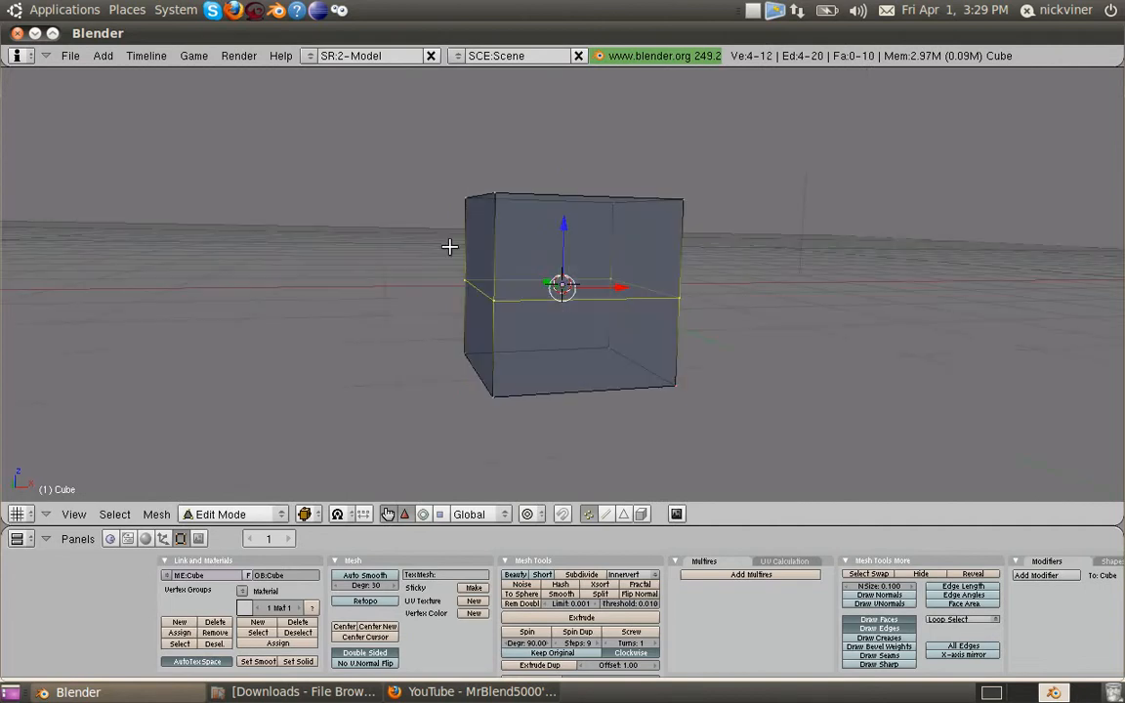
pyautogui.rightClick(491, 393)
pyautogui.keyDown('shift'); pyautogui.rightClick(464, 354); pyautogui.keyUp('shift')
pyautogui.keyDown('shift'); pyautogui.rightClick(607, 347); pyautogui.keyUp('shift')
pyautogui.keyDown('shift'); pyautogui.rightClick(675, 385); pyautogui.keyUp('shift')
pyautogui.press('x')
pyautogui.click(677, 380)
# Examine the open box from below and from the inside.
pyautogui.moveTo(711, 382)
pyautogui.mouseDown(button='middle')
pyautogui.moveTo(608, 382)
pyautogui.moveTo(545, 276)
pyautogui.moveTo(595, 294)
pyautogui.moveTo(655, 452)
pyautogui.mouseUp(button='middle')
pyautogui.scroll(6, 588, 391)
pyautogui.moveTo(585, 371); pyautogui.dragTo(519, 351, button='middle')
pyautogui.scroll(-6, 645, 319)
pyautogui.scroll(2, 507, 356)
pyautogui.scroll(4, 577, 387)
pyautogui.scroll(-3, 577, 409)
pyautogui.moveTo(616, 422); pyautogui.dragTo(584, 286, button='middle')
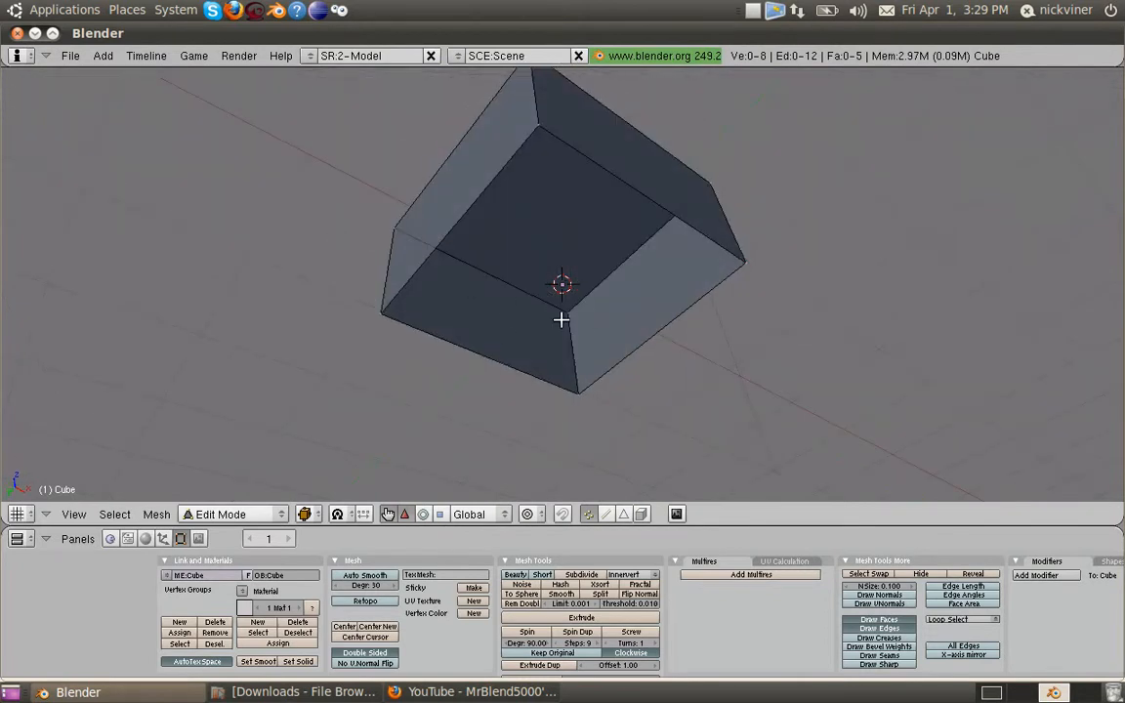
pyautogui.moveTo(663, 271); pyautogui.dragTo(558, 171, button='middle')
pyautogui.scroll(5, 562, 251)
pyautogui.moveTo(532, 341); pyautogui.dragTo(532, 182, button='middle')
pyautogui.scroll(-4, 500, 259)
# Flip the normals of the whole mesh and set the viewport's draw type to Textured.
pyautogui.press('a')
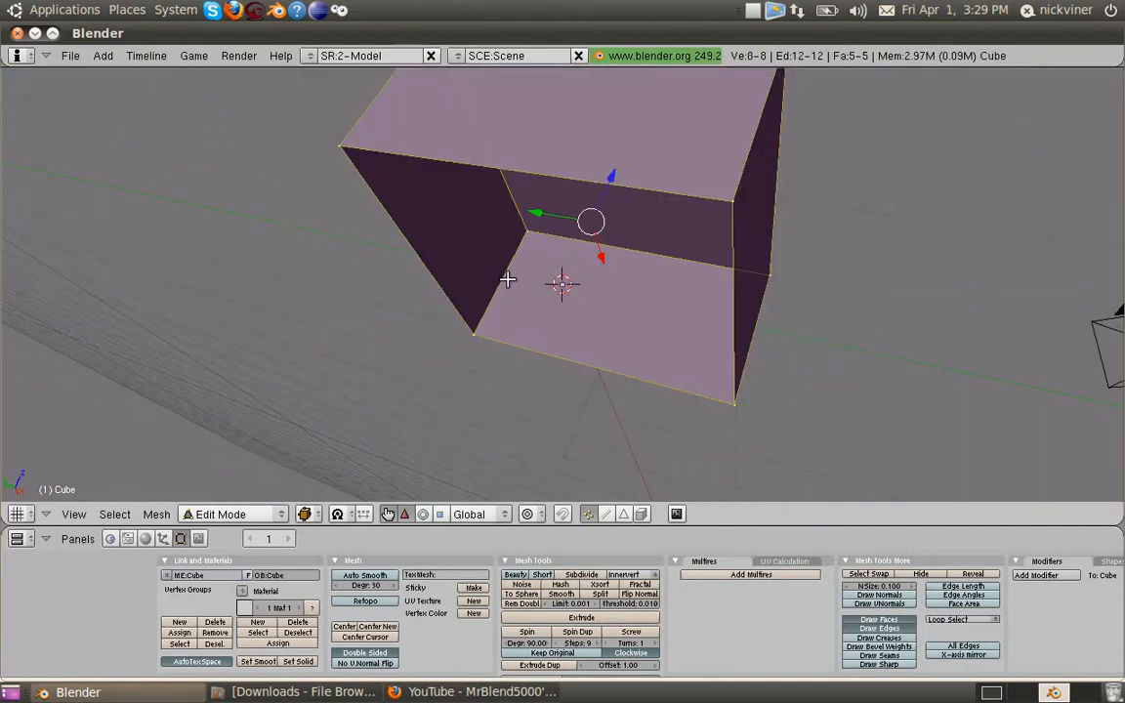
pyautogui.click(633, 595)
pyautogui.press('KP_1')
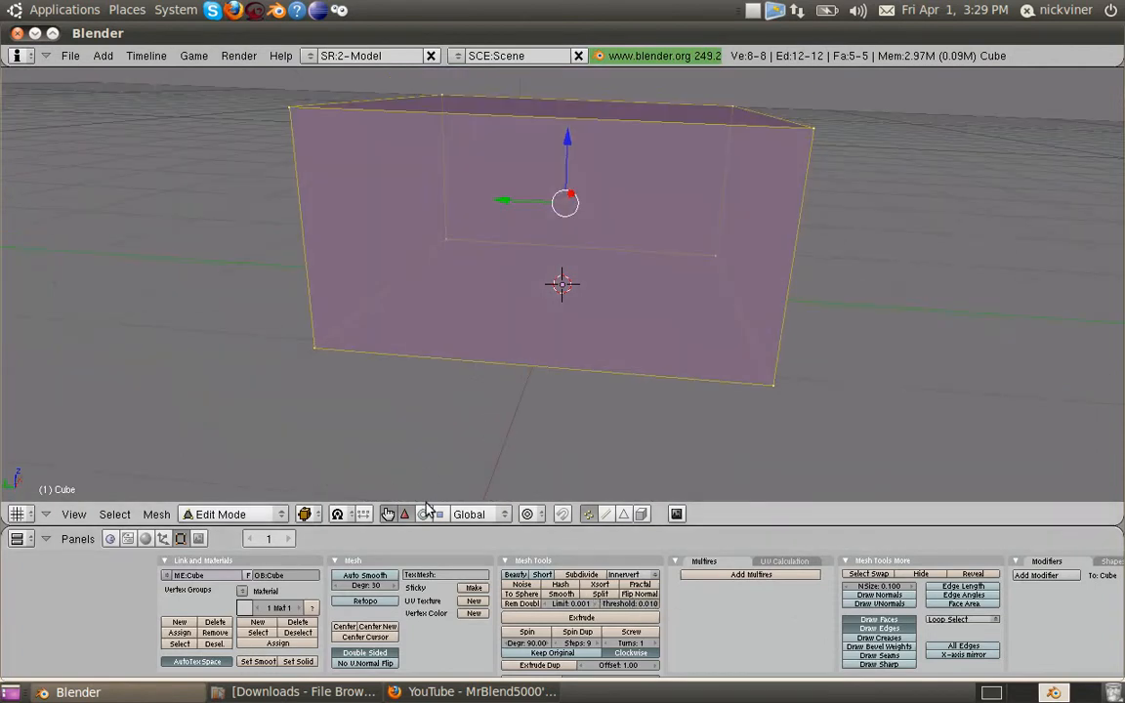
pyautogui.click(304, 514)
pyautogui.click(318, 426)
pyautogui.moveTo(741, 362)
pyautogui.mouseDown(button='middle')
pyautogui.moveTo(592, 417)
pyautogui.moveTo(512, 264)
pyautogui.moveTo(495, 389)
pyautogui.moveTo(651, 218)
pyautogui.moveTo(572, 371)
pyautogui.mouseUp(button='middle')
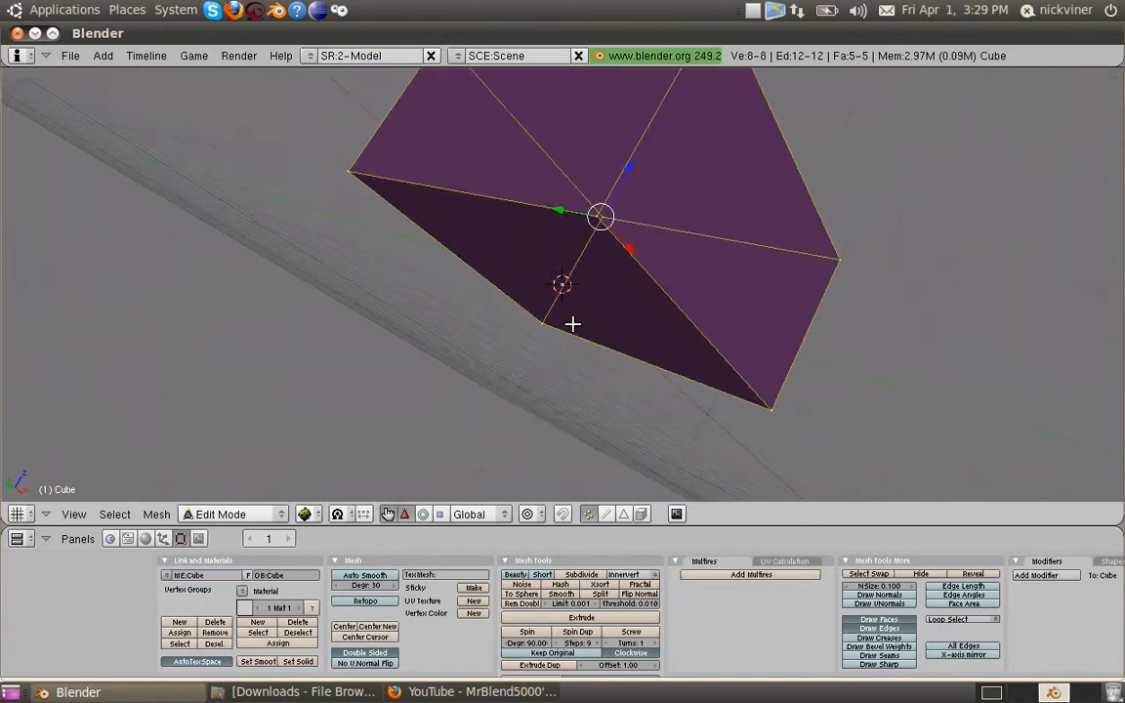
pyautogui.moveTo(251, 429); pyautogui.dragTo(502, 239, button='middle')
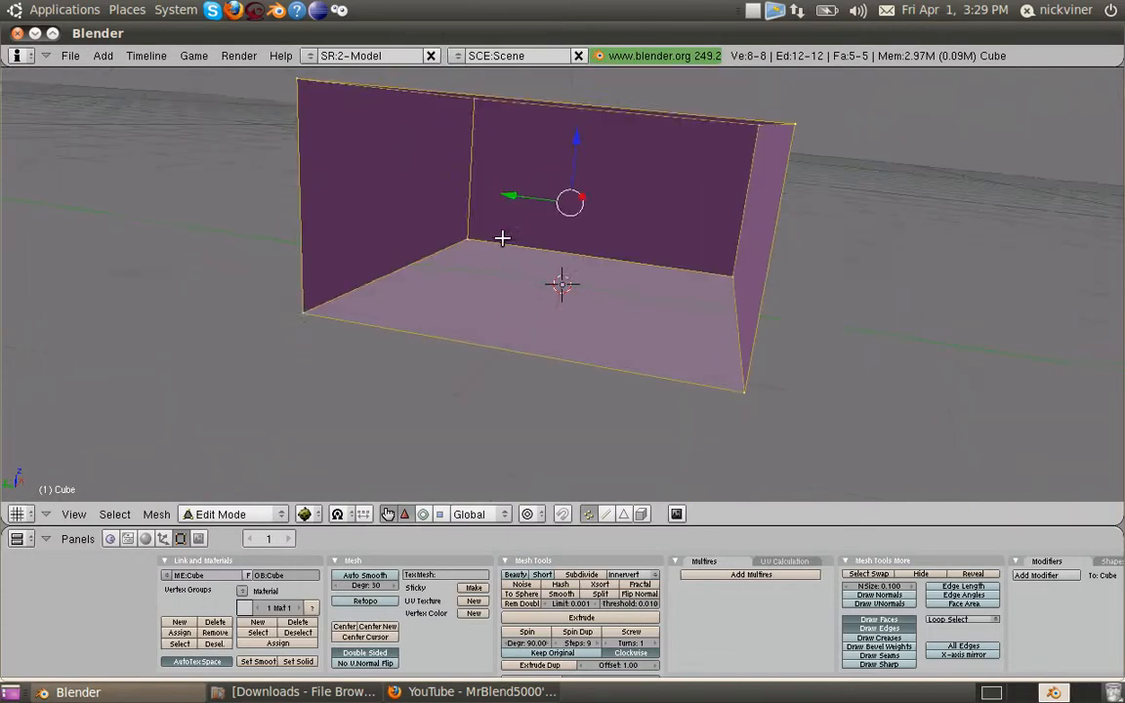
# In edge select mode, mark the box's four vertical corner edges as seams.
pyautogui.click(605, 514)
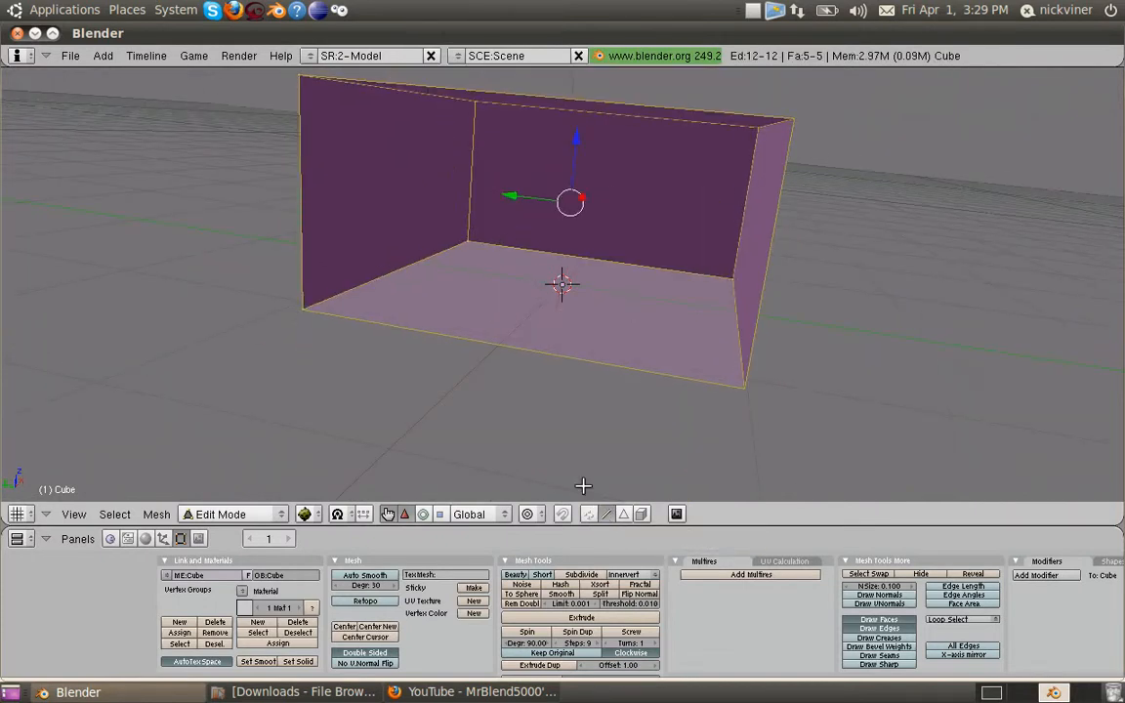
pyautogui.rightClick(264, 179)
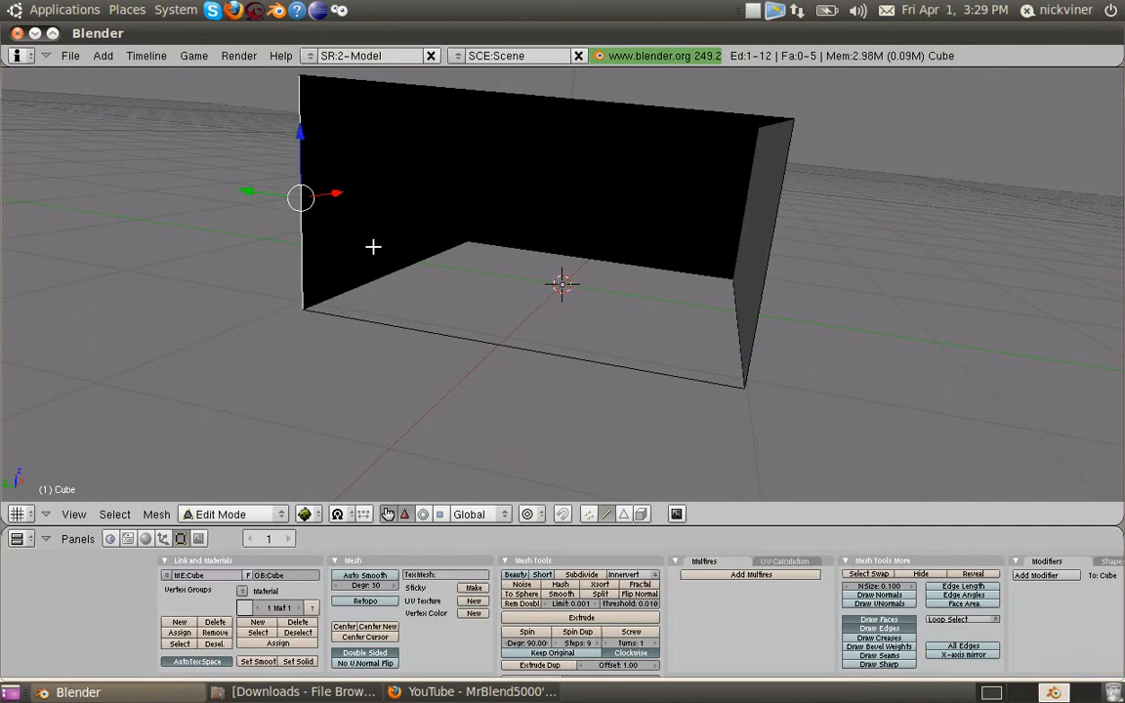
pyautogui.keyDown('shift'); pyautogui.rightClick(469, 180); pyautogui.keyUp('shift')
pyautogui.keyDown('shift'); pyautogui.rightClick(735, 234); pyautogui.keyUp('shift')
pyautogui.keyDown('shift'); pyautogui.rightClick(771, 319); pyautogui.keyUp('shift')
pyautogui.moveTo(625, 293); pyautogui.dragTo(408, 259, button='middle')
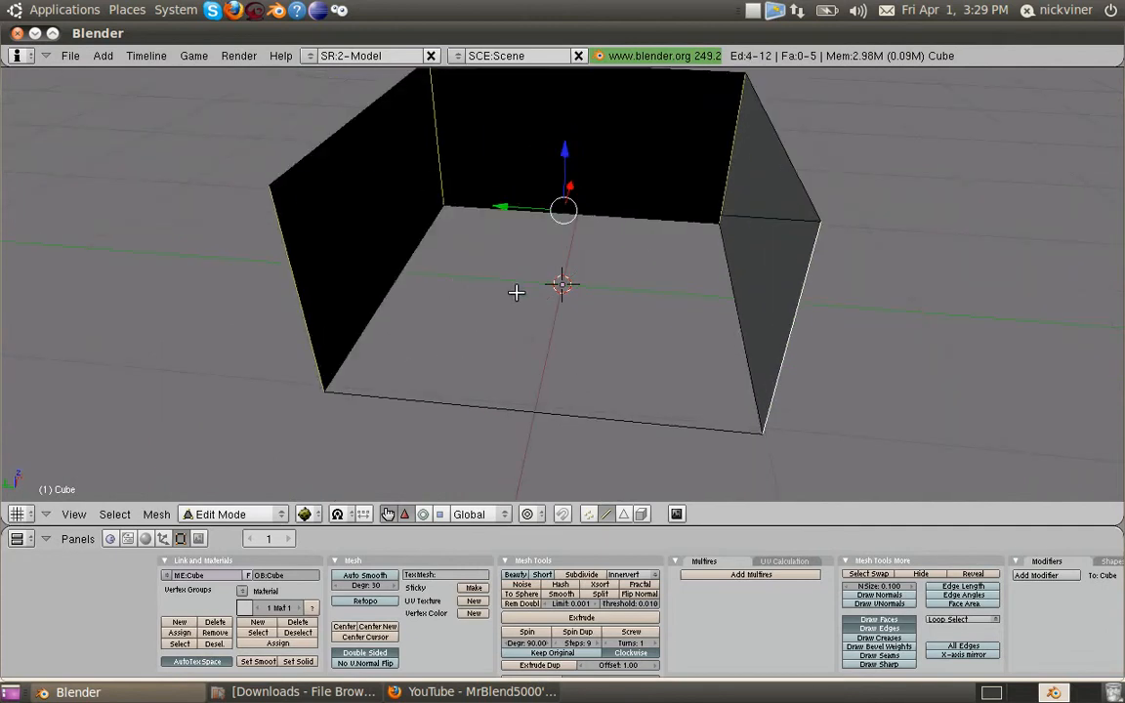
pyautogui.hotkey('ctrl', 'e')
pyautogui.click(515, 293)
pyautogui.moveTo(515, 307); pyautogui.dragTo(552, 362, button='middle')
pyautogui.scroll(-5, 553, 361)
pyautogui.moveTo(599, 412); pyautogui.dragTo(669, 350, button='middle')
pyautogui.scroll(4, 599, 320)
# Return to Object Mode and add a new UV texture layer to the cube's mesh.
pyautogui.press('Tab')
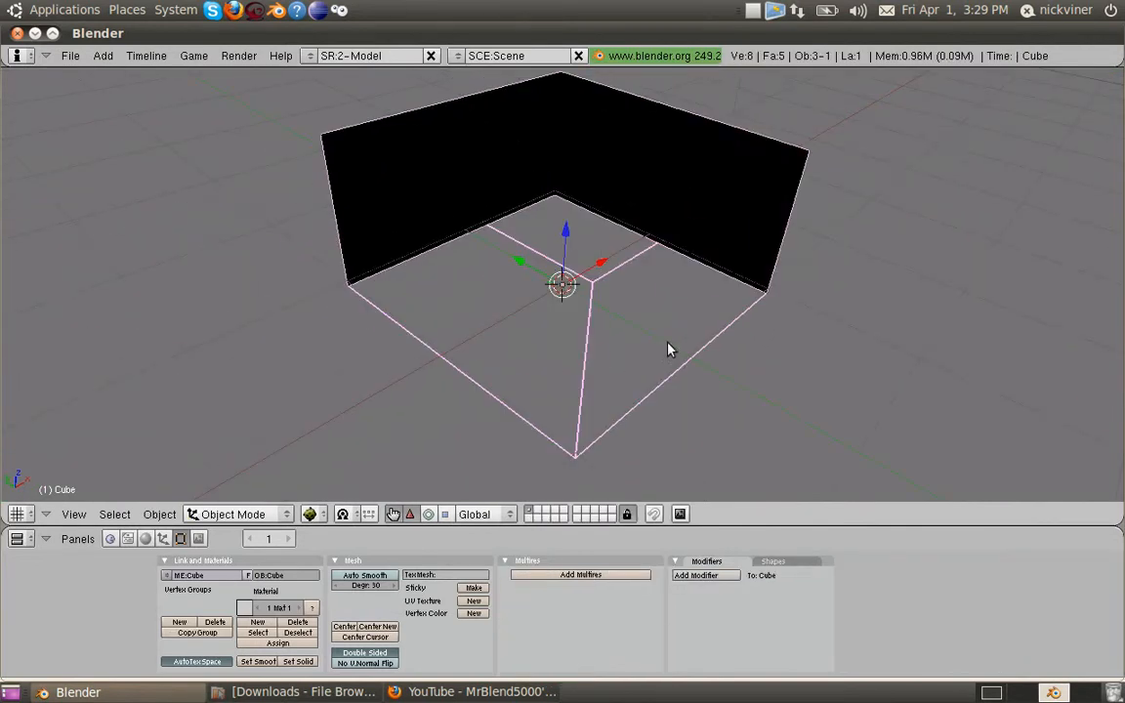
pyautogui.click(472, 602)
pyautogui.moveTo(449, 402); pyautogui.dragTo(540, 371, button='middle')
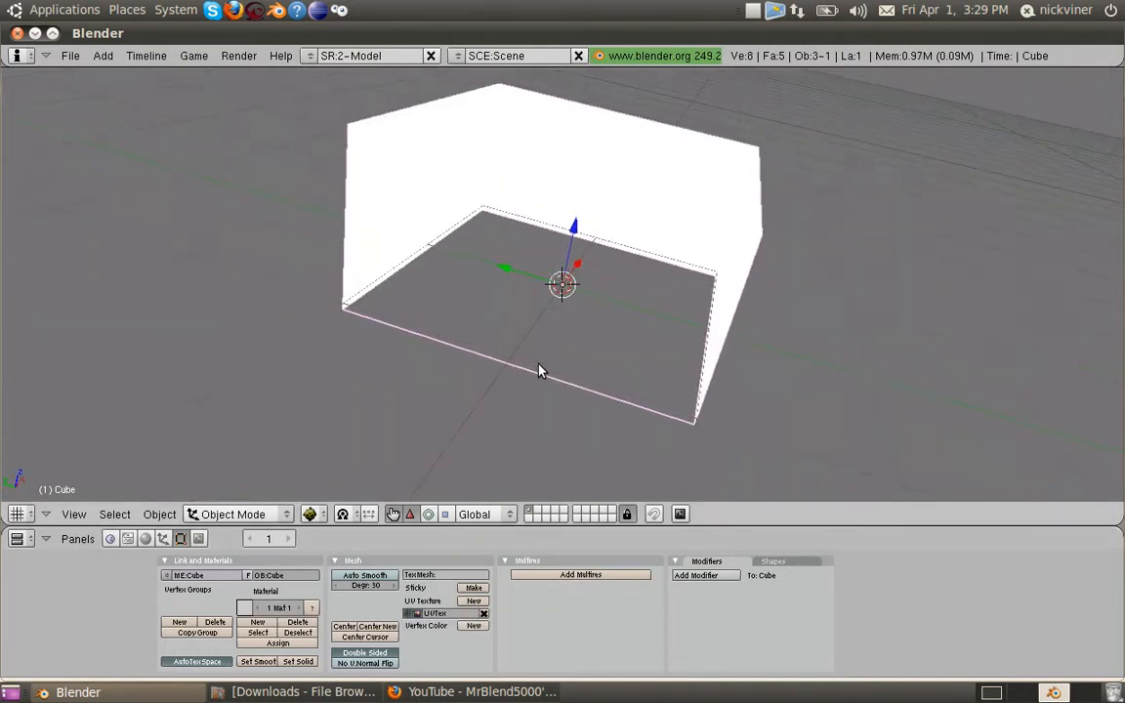
# Split the 3D view vertically and turn the new area into a UV/Image Editor.
pyautogui.rightClick(761, 525)
pyautogui.click(745, 509)
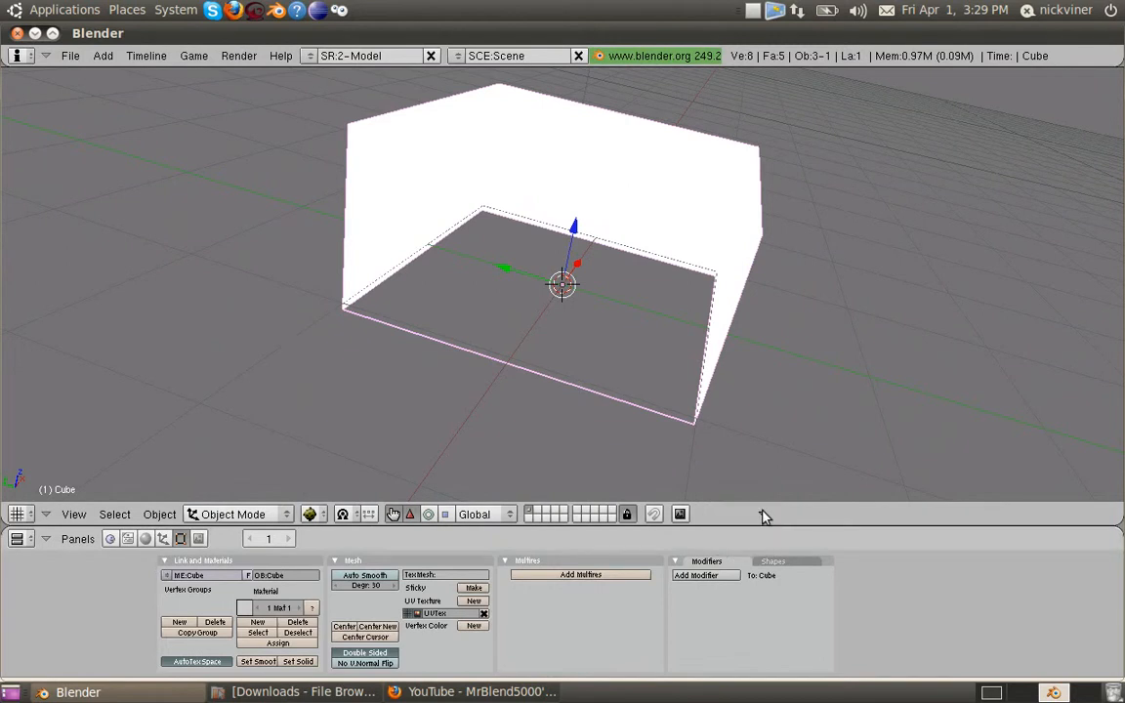
pyautogui.click(743, 508)
pyautogui.click(760, 514)
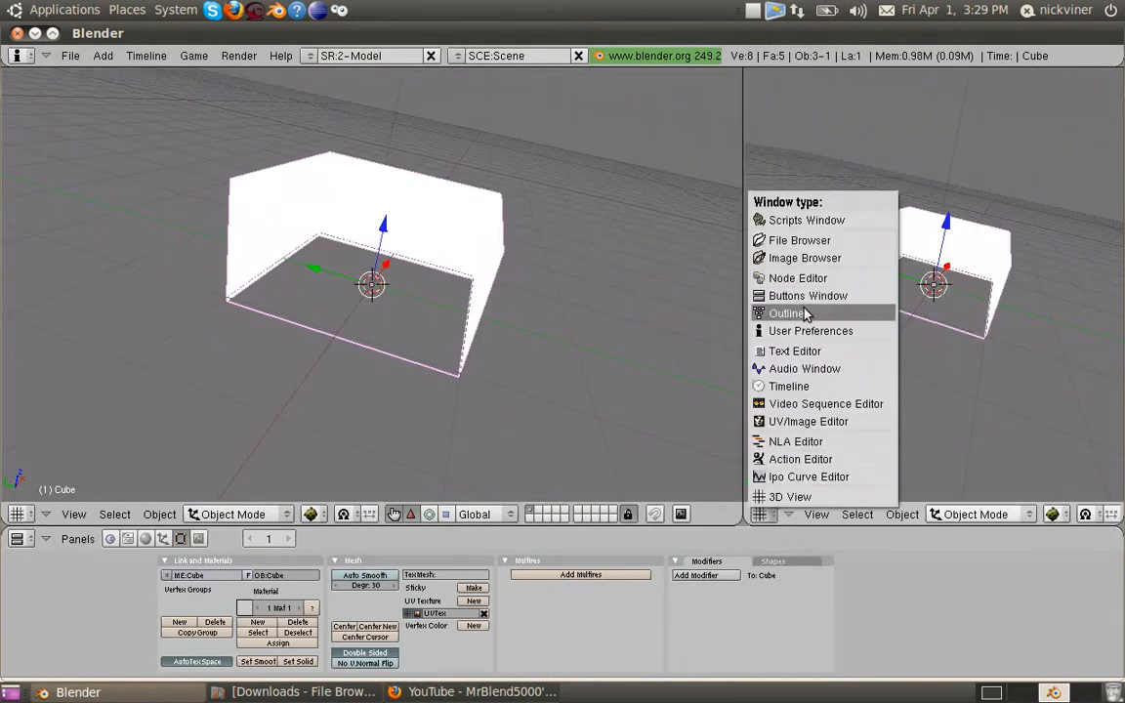
pyautogui.click(811, 422)
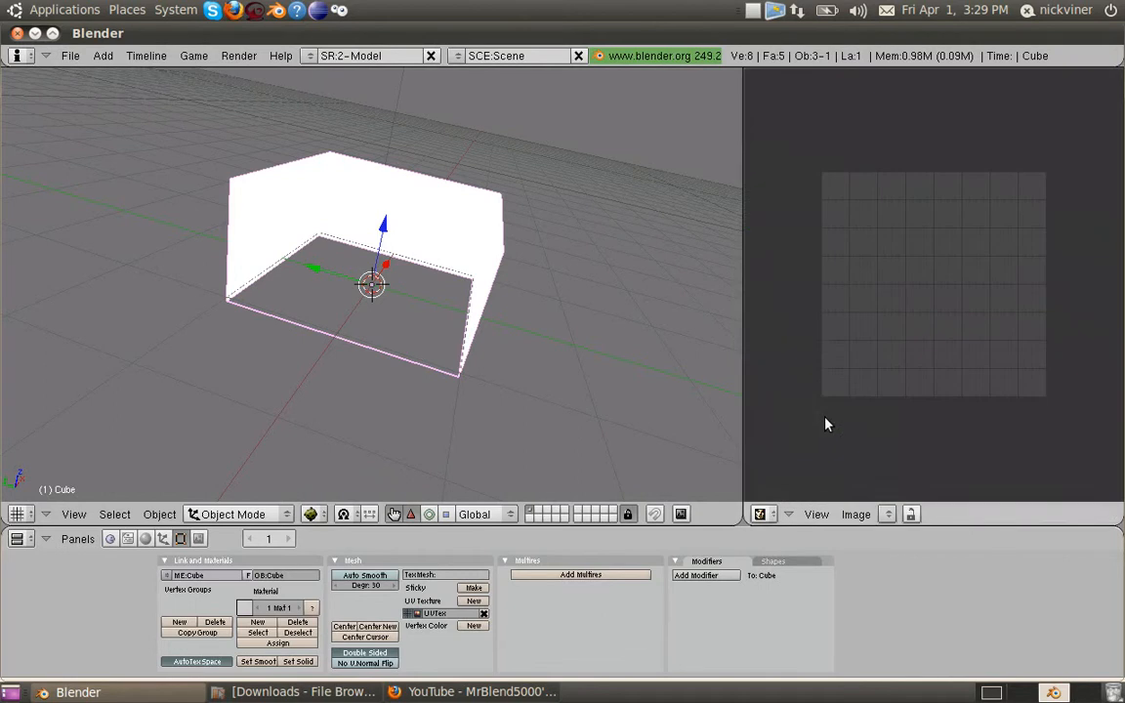
# Enter Edit Mode with the whole mesh selected and select all of its UVs in the image editor.
pyautogui.scroll(3, 369, 300)
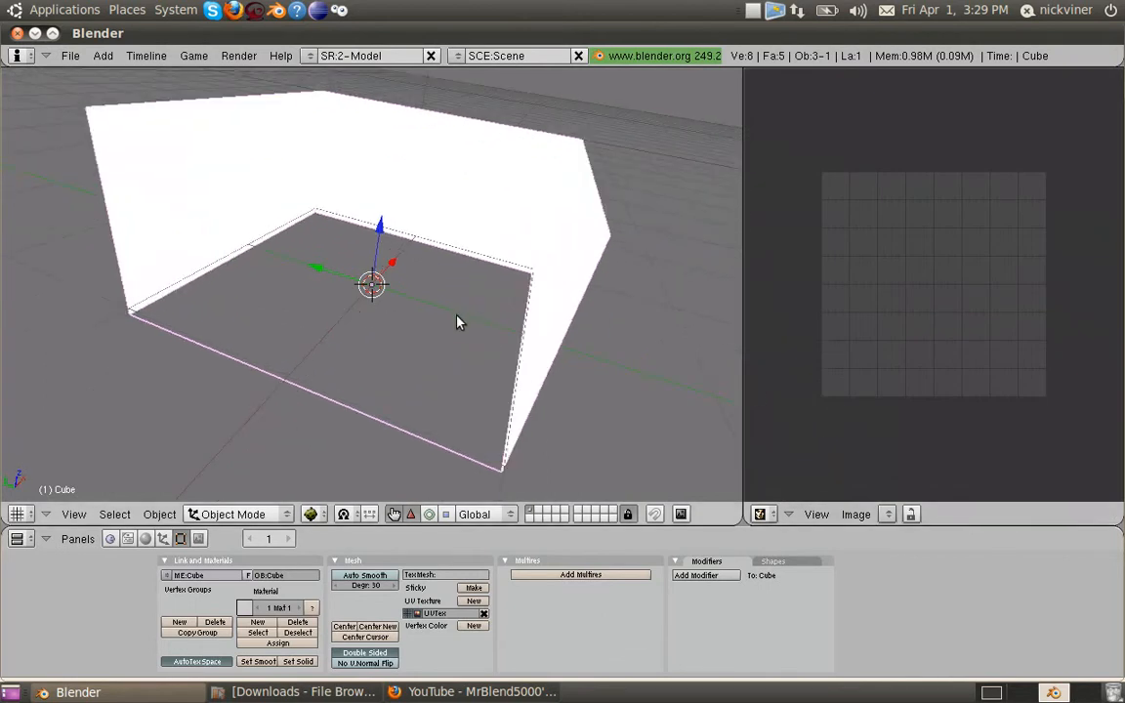
pyautogui.press('Tab')
pyautogui.press('a')
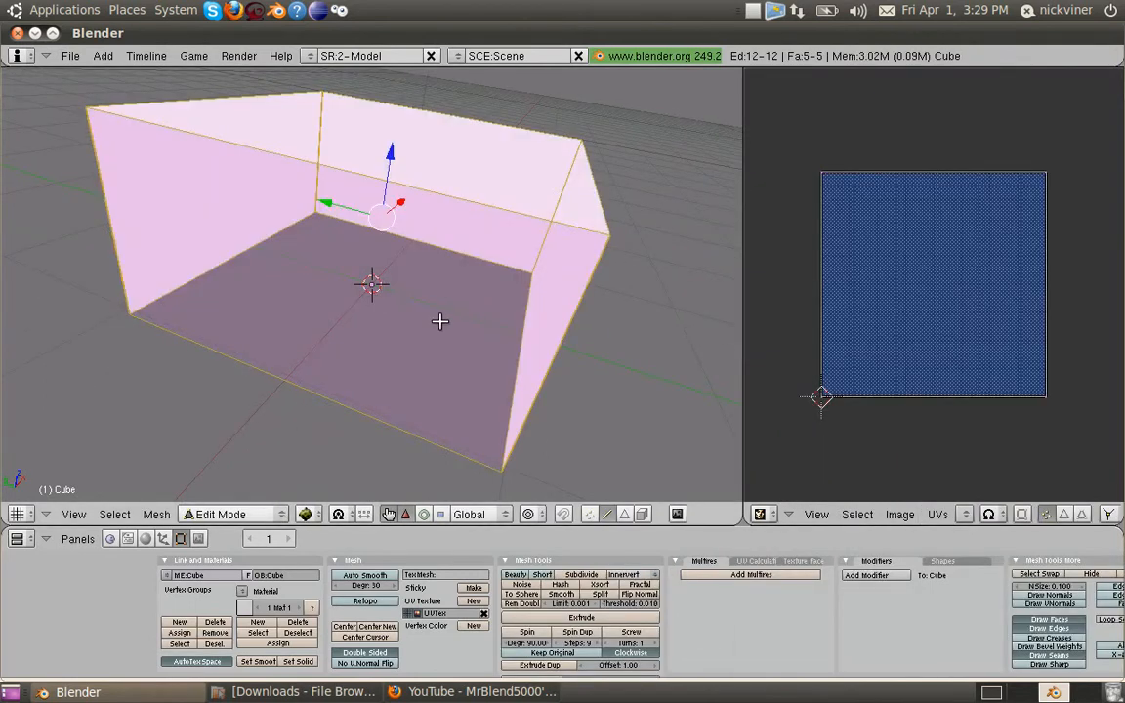
pyautogui.press('a')
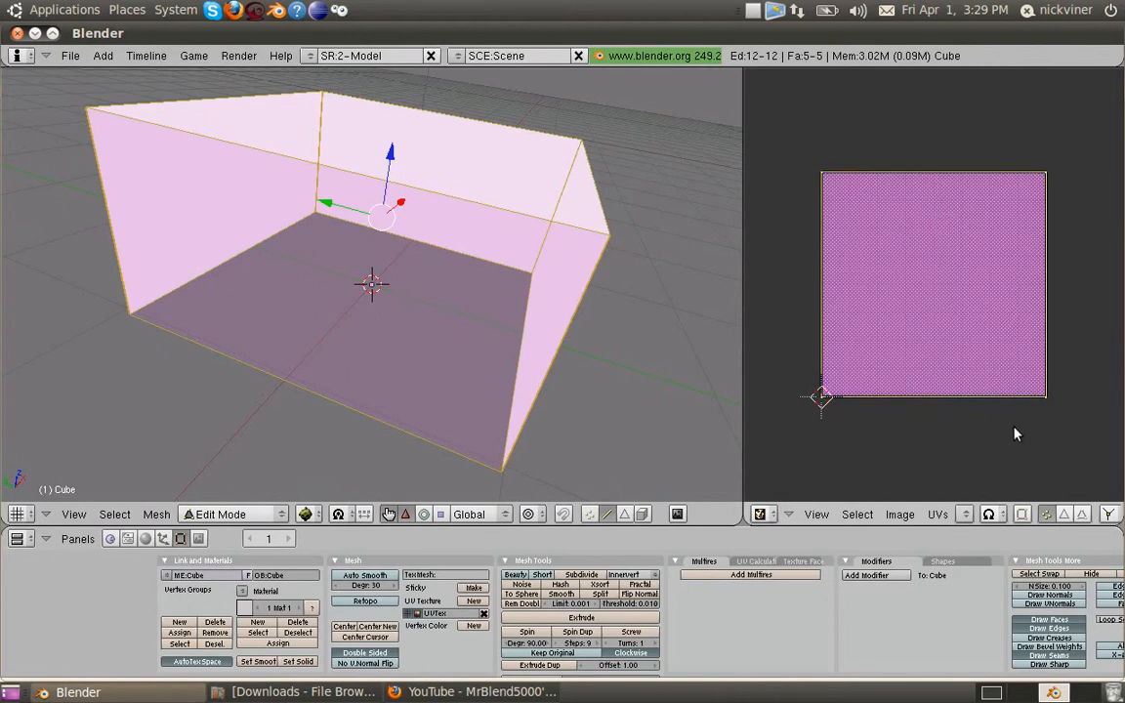
# Open SkyBox-Cloudless-Dawn.png from the Desktop folder as the texture image for the selected faces.
pyautogui.click(899, 516)
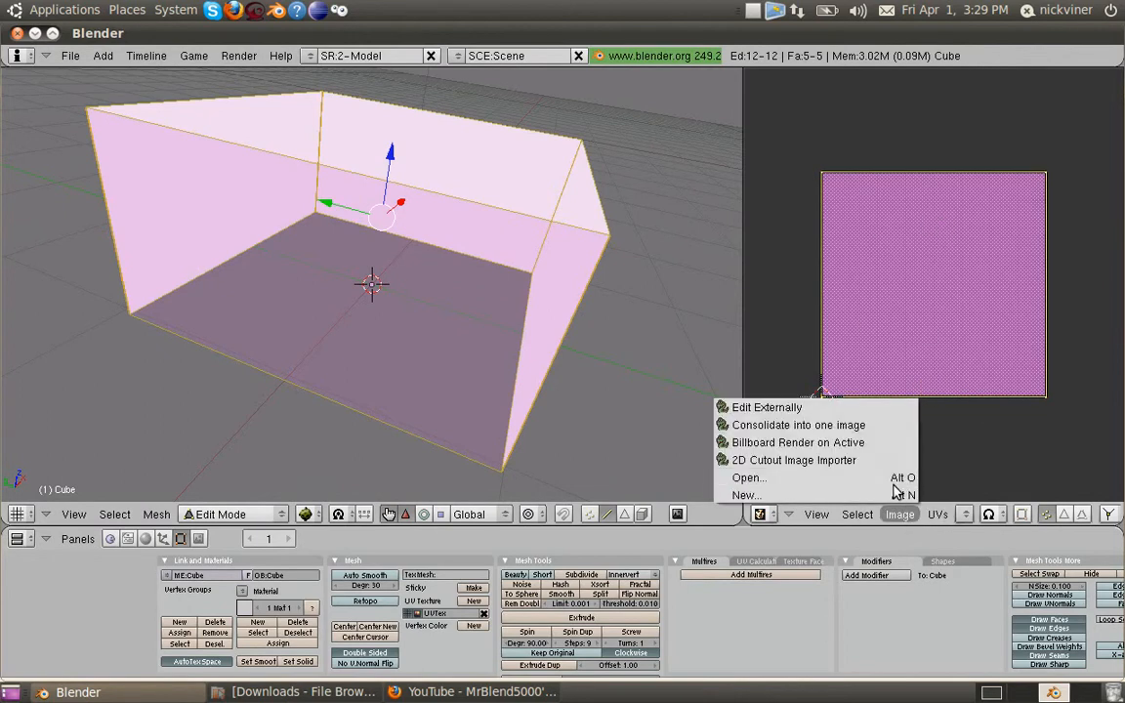
pyautogui.click(895, 478)
pyautogui.click(766, 110)
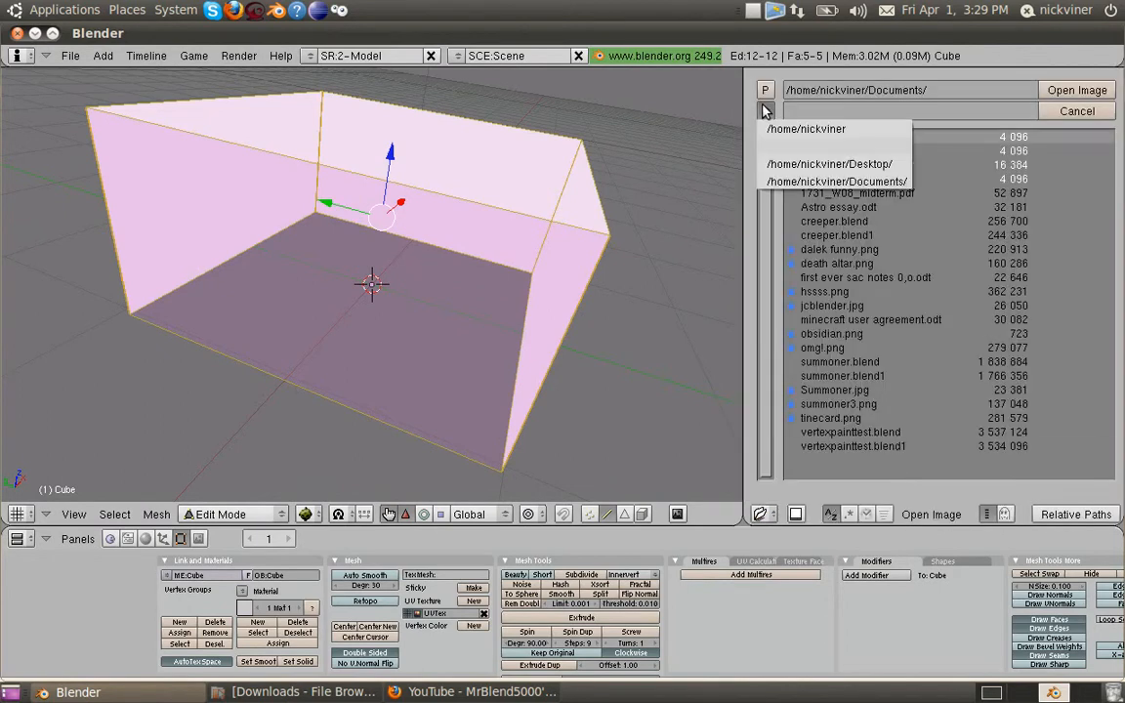
pyautogui.click(771, 110)
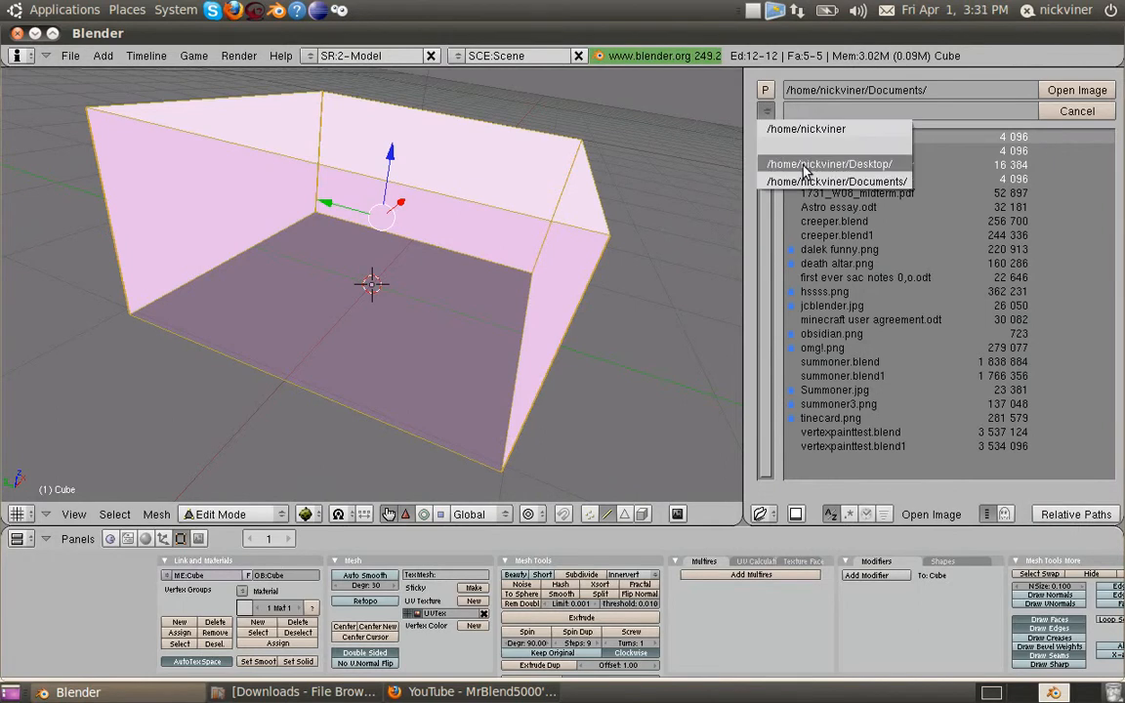
pyautogui.click(803, 164)
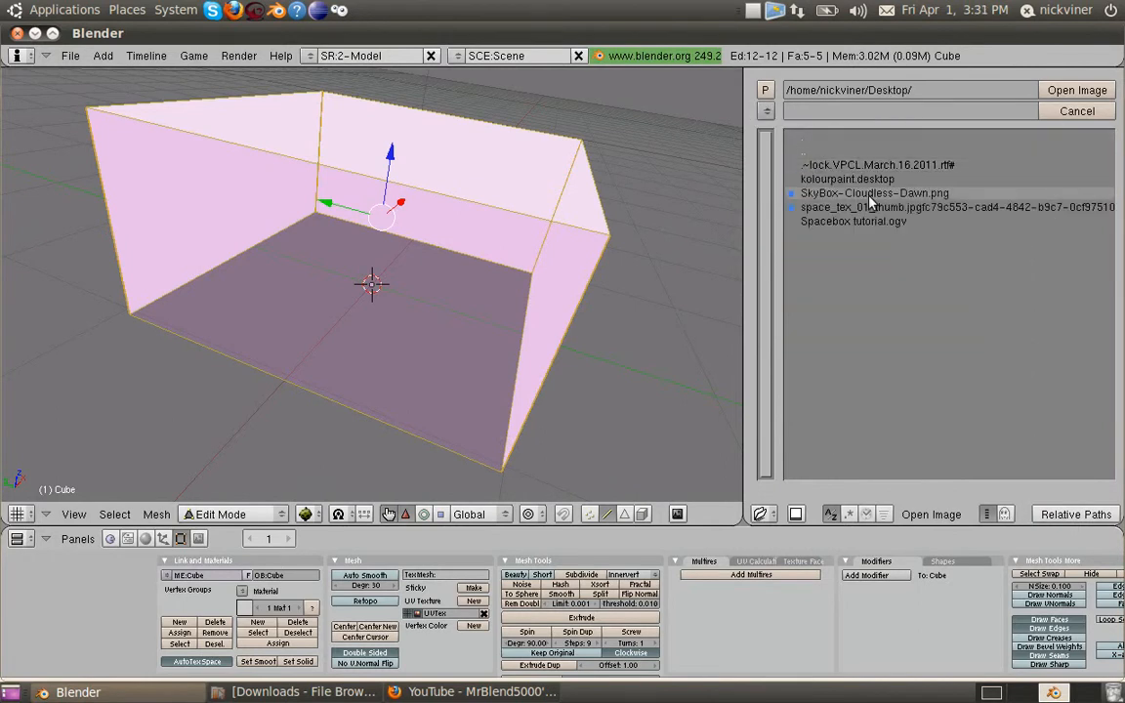
pyautogui.click(871, 200)
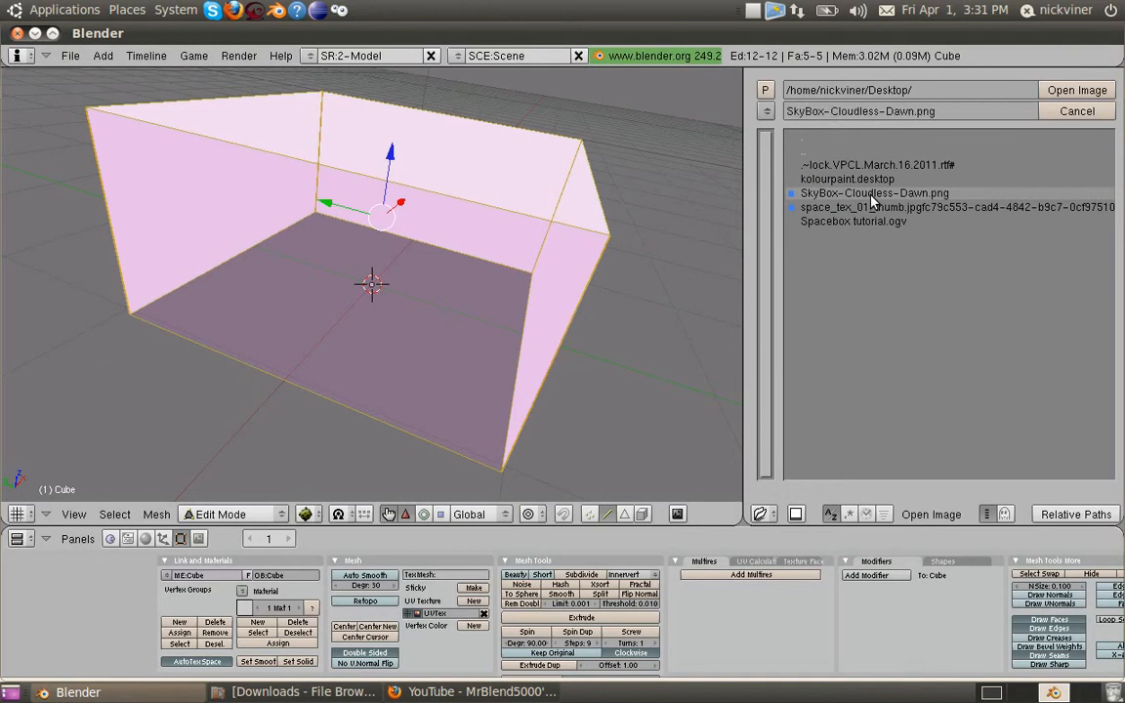
pyautogui.click(1077, 89)
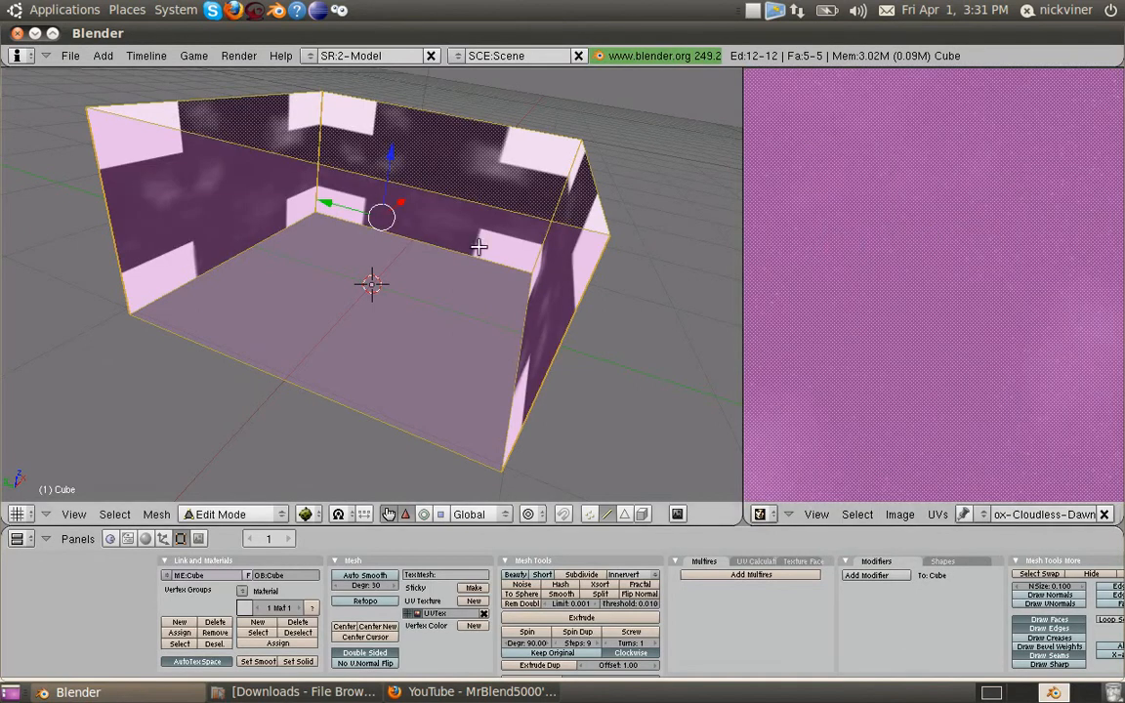
pyautogui.scroll(-6, 969, 256)
pyautogui.scroll(3, 969, 256)
pyautogui.moveTo(276, 240); pyautogui.dragTo(456, 355, button='middle')
# Minimize the browser and look at the SkyBox-Cloudless-Dawn.png and space texture files beside KolourPaint on the desktop.
pyautogui.click(483, 691)
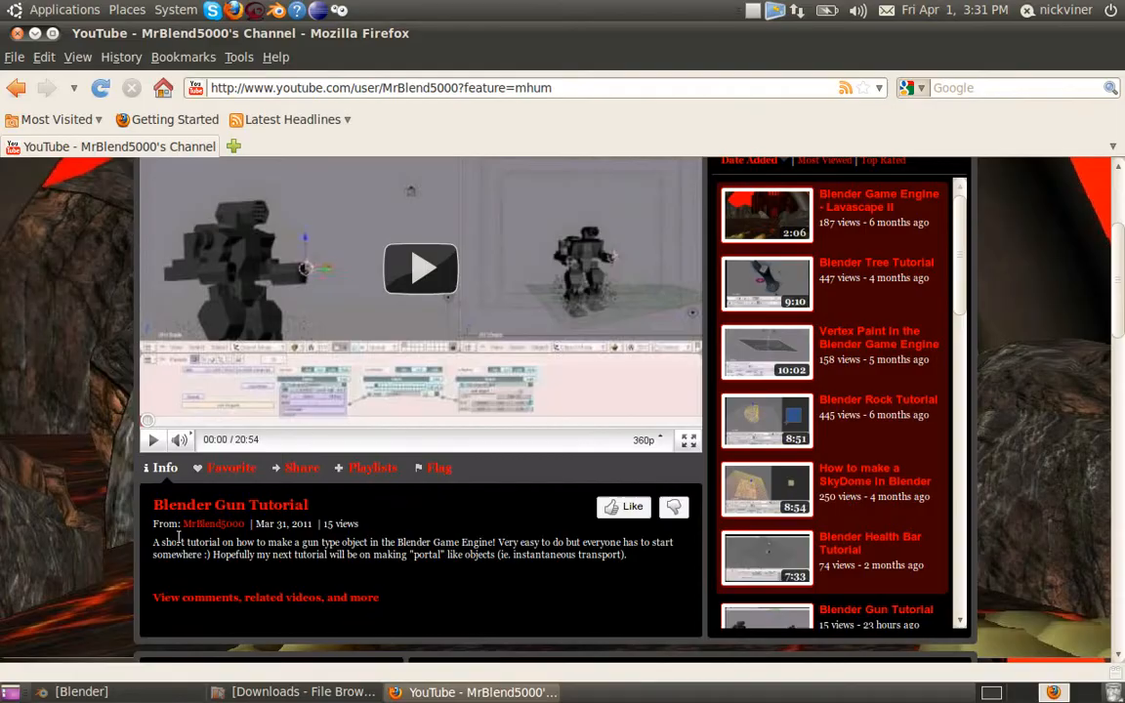
pyautogui.click(36, 34)
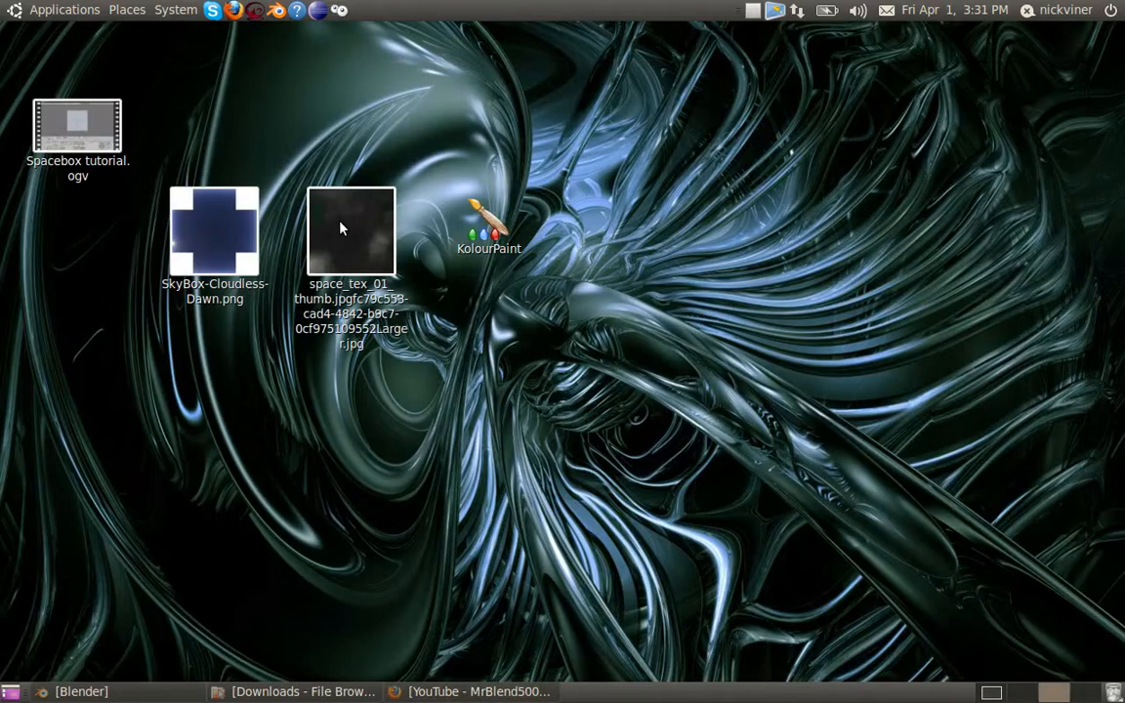
pyautogui.moveTo(484, 225)
pyautogui.mouseDown()
pyautogui.moveTo(516, 296)
pyautogui.moveTo(506, 197)
pyautogui.moveTo(489, 237)
pyautogui.mouseUp()
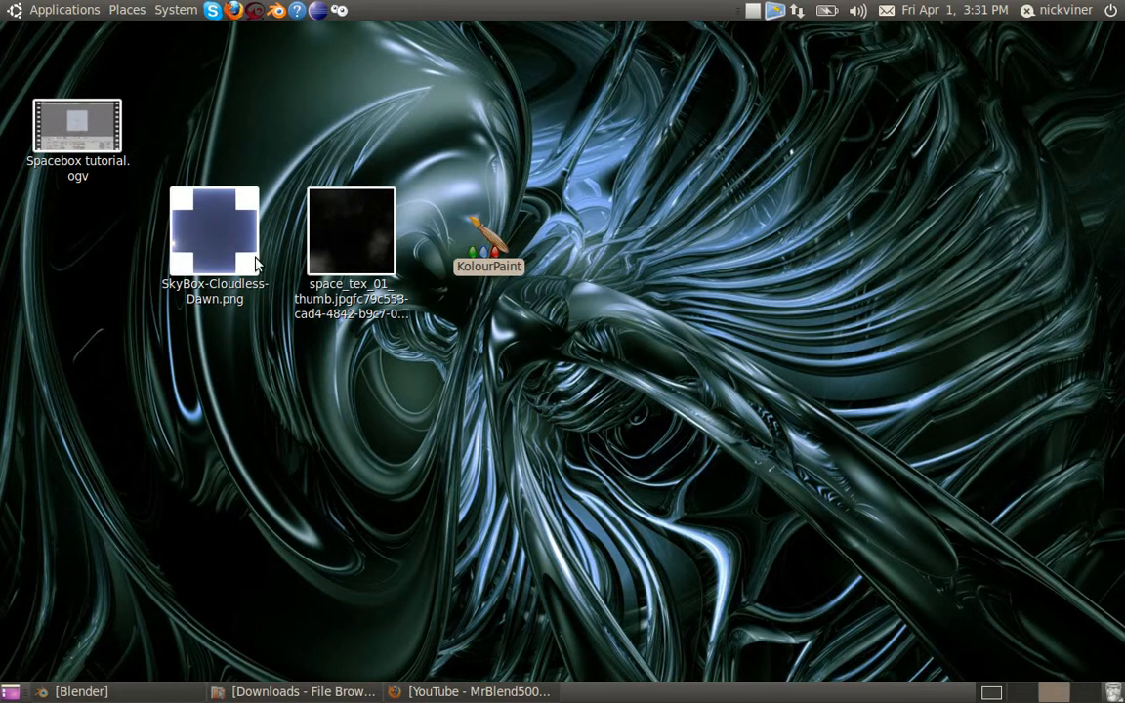
pyautogui.moveTo(225, 235); pyautogui.dragTo(226, 234)
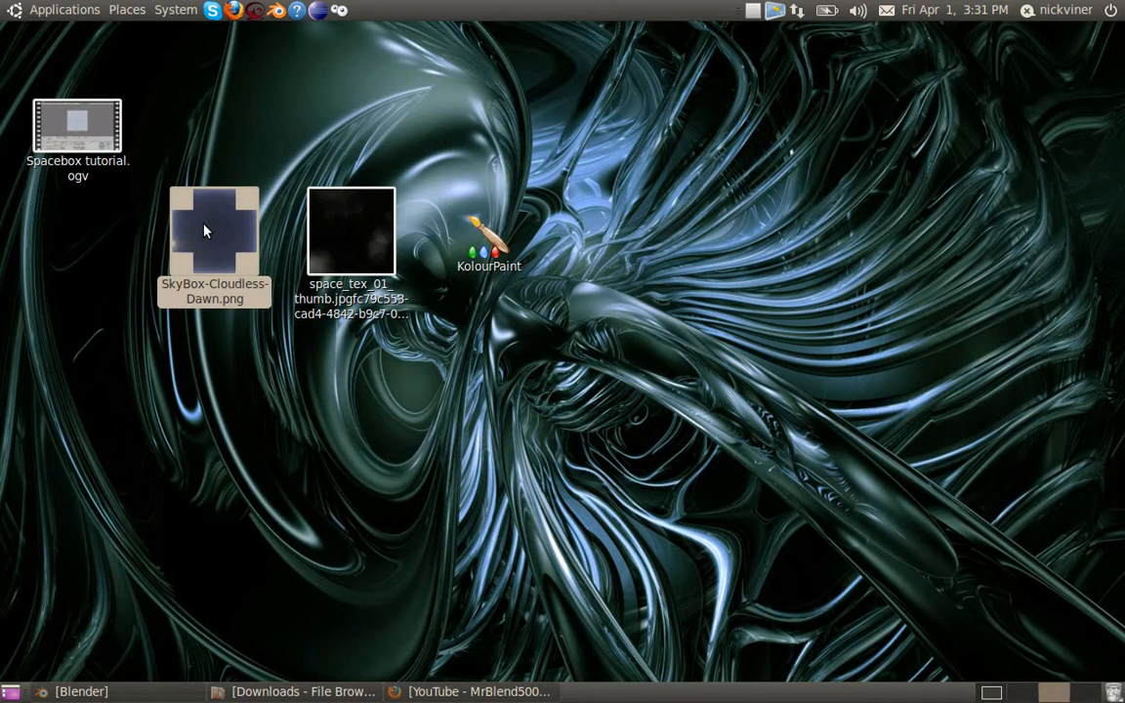
pyautogui.moveTo(204, 230)
pyautogui.mouseDown()
pyautogui.moveTo(227, 241)
pyautogui.moveTo(207, 248)
pyautogui.mouseUp()
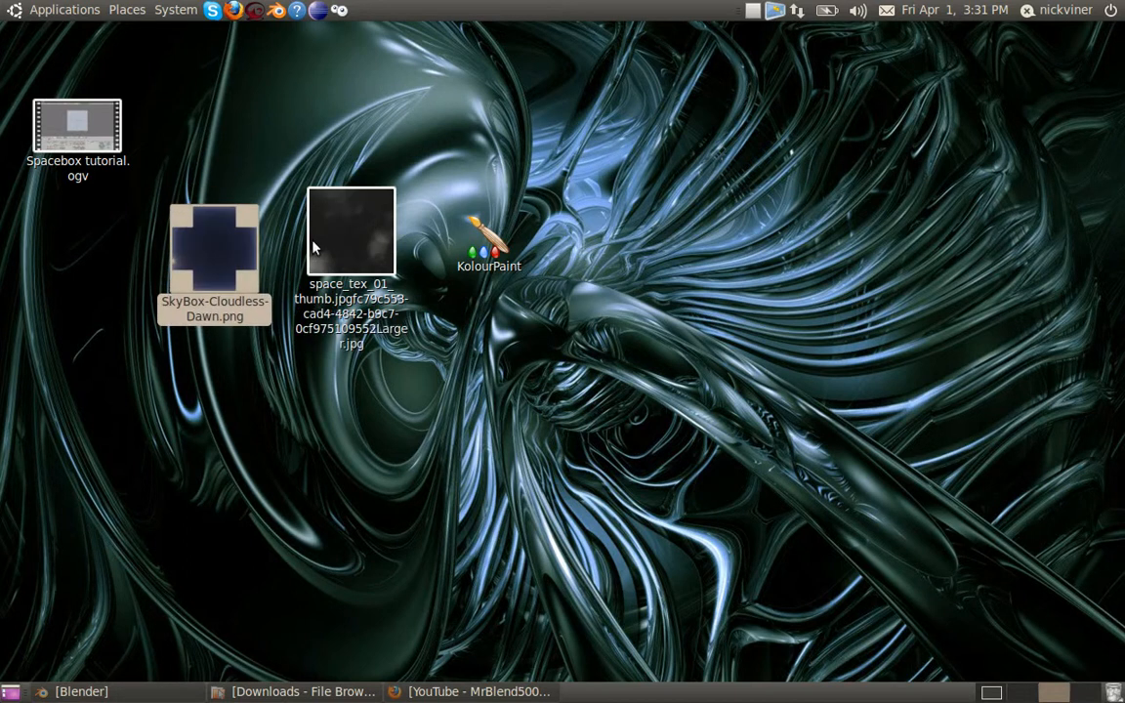
# Examine the space texture thumbnail beside SkyBox-Cloudless-Dawn.png on the desktop and return to Blender.
pyautogui.click(362, 226)
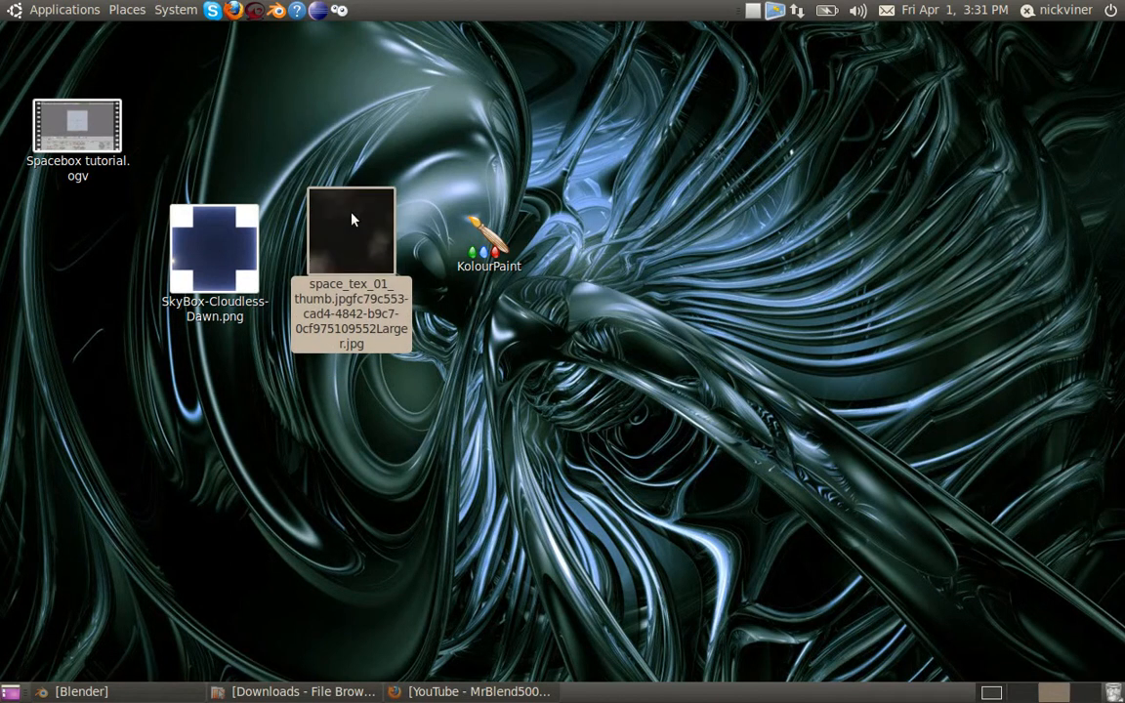
pyautogui.moveTo(359, 221); pyautogui.dragTo(222, 242)
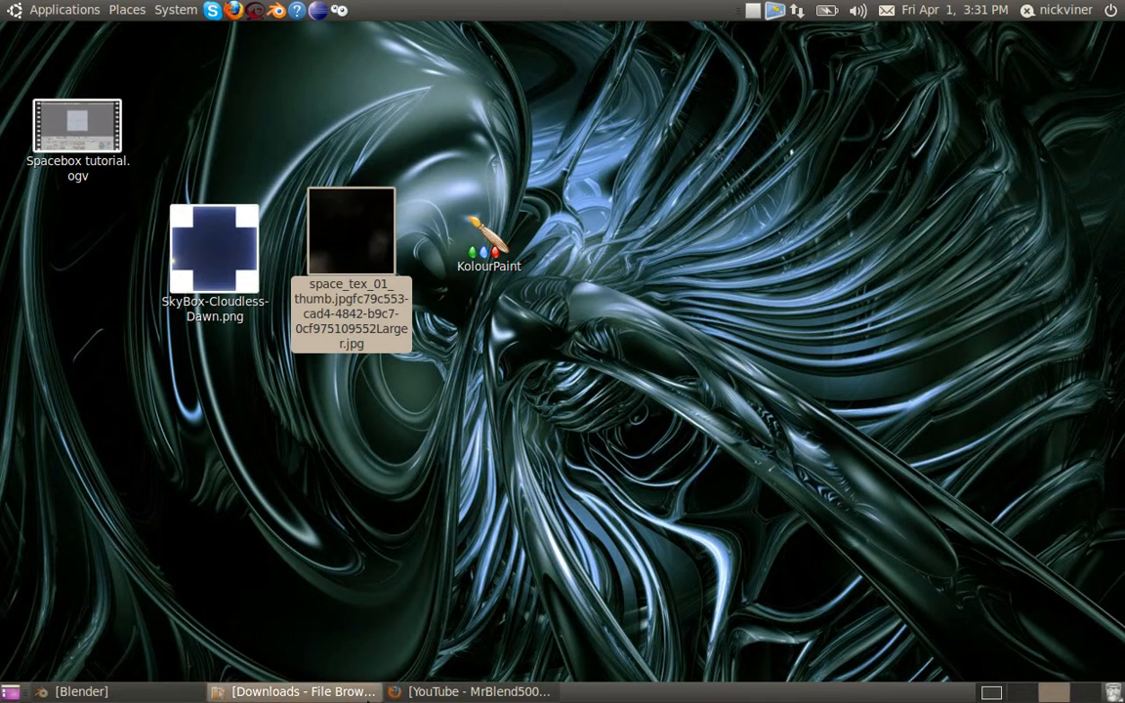
pyautogui.click(74, 692)
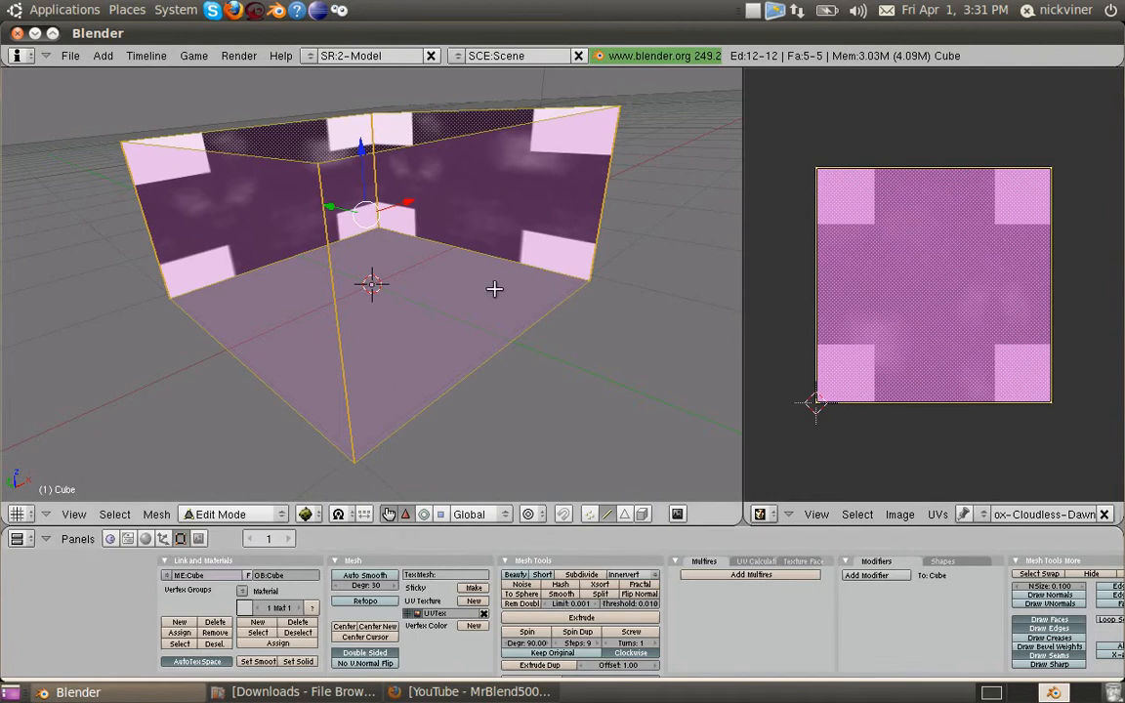
# Unwrap the open cube's selected faces along their seams onto the cross-shaped space texture, and leave Edit Mode.
pyautogui.moveTo(464, 238)
pyautogui.mouseDown(button='middle')
pyautogui.moveTo(412, 267)
pyautogui.moveTo(554, 248)
pyautogui.moveTo(460, 259)
pyautogui.mouseUp(button='middle')
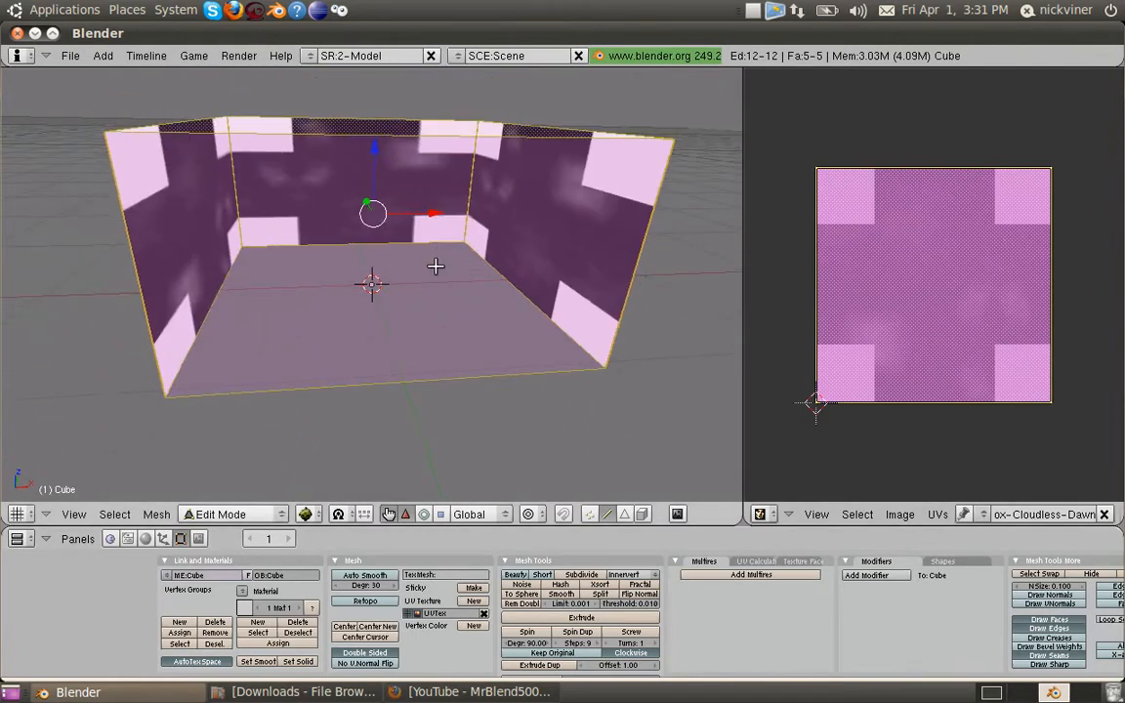
pyautogui.press('u')
pyautogui.click(436, 264)
pyautogui.moveTo(435, 264); pyautogui.dragTo(354, 143, button='middle')
pyautogui.moveTo(407, 319); pyautogui.dragTo(68, 457, button='middle')
pyautogui.press('Tab')
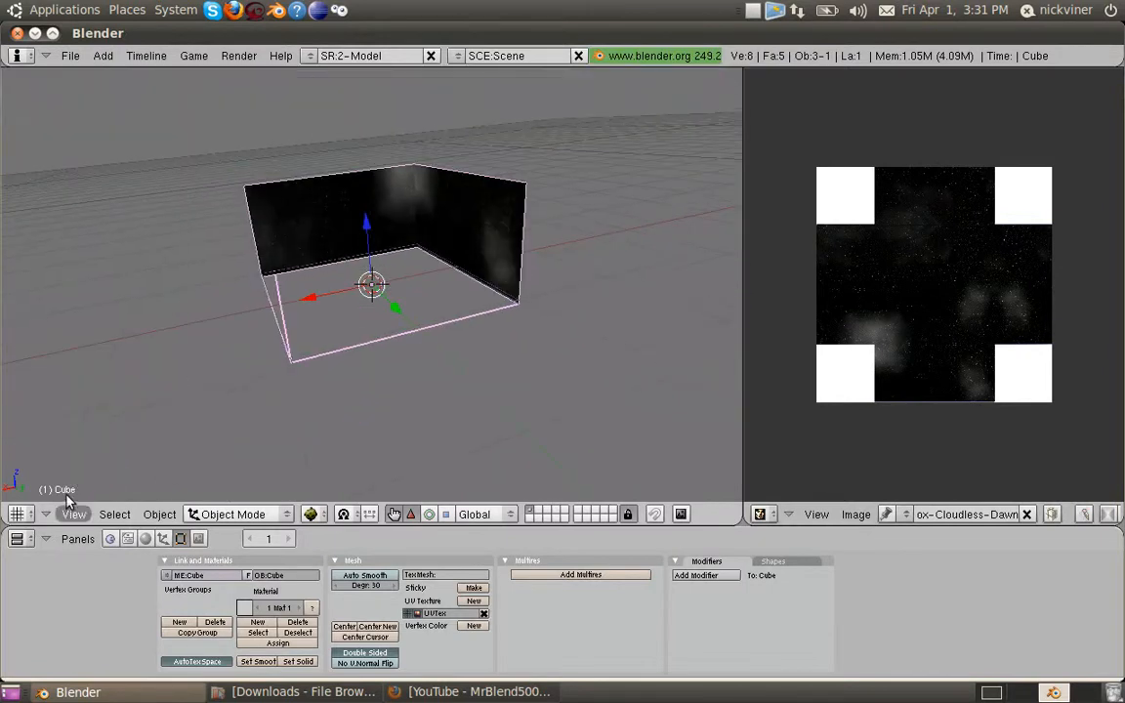
# View the scene through the camera and scale the cube up greatly, with an additional stretch along Z.
pyautogui.click(73, 513)
pyautogui.click(90, 385)
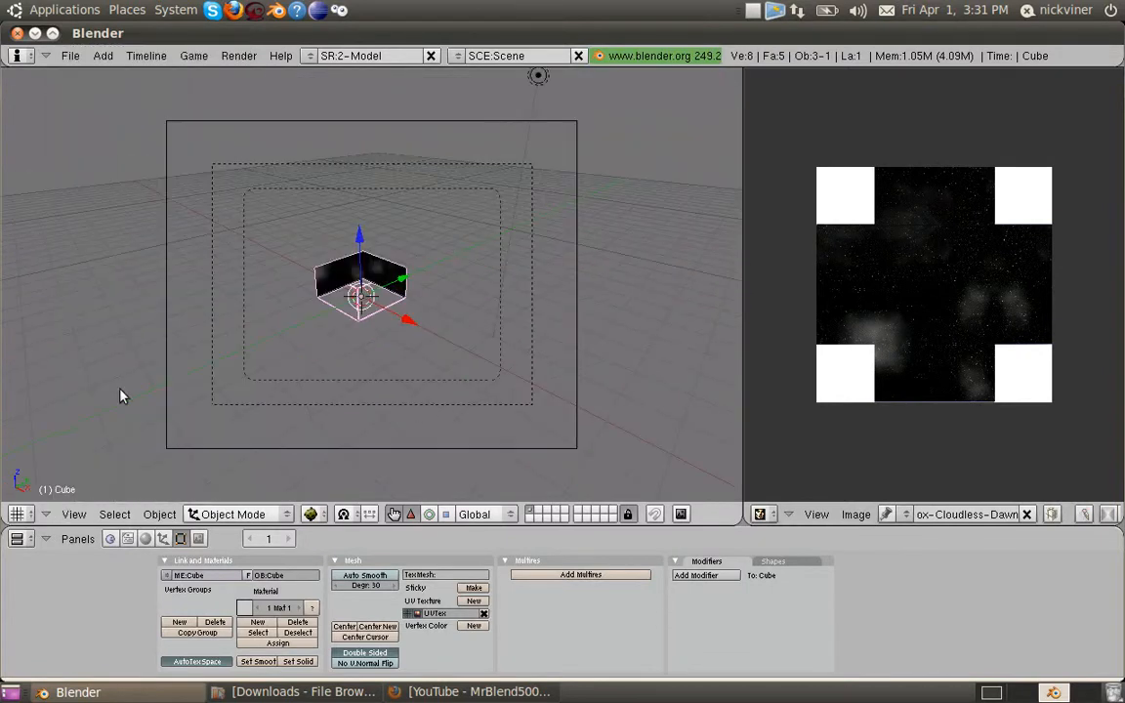
pyautogui.press('s')
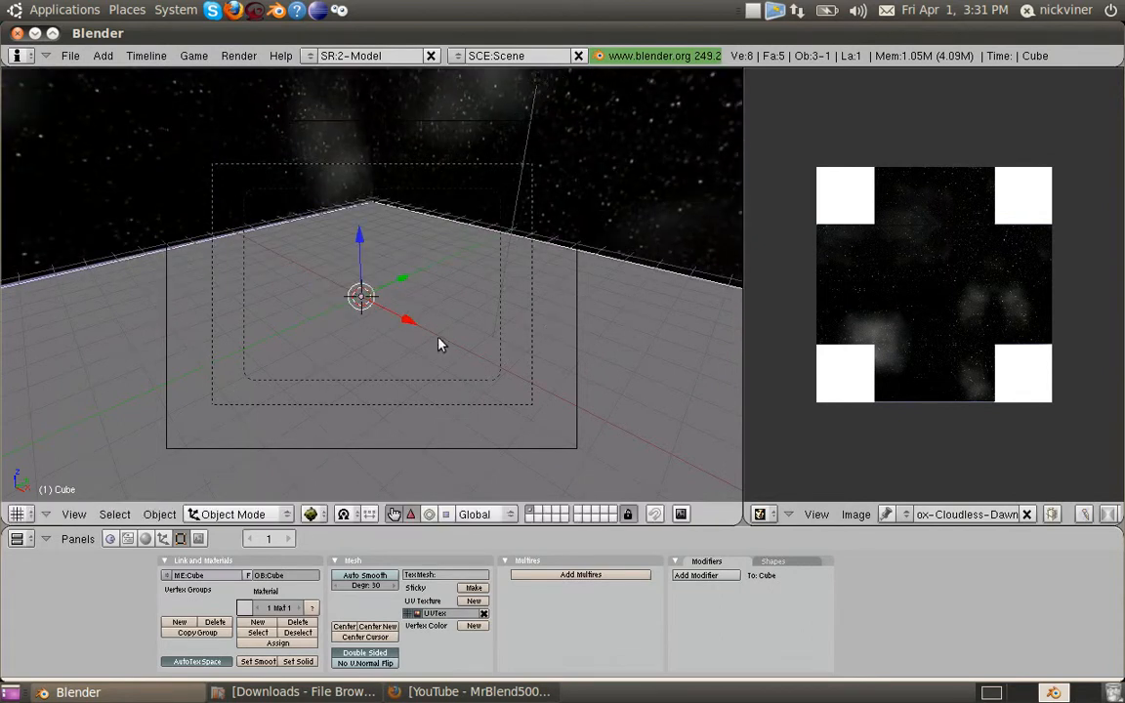
pyautogui.click(472, 339)
pyautogui.press('s')
pyautogui.press('z')
pyautogui.click(608, 295)
pyautogui.press('s')
pyautogui.click(728, 291)
# Duplicate the open box in place and rotate the copy 180 degrees around the global X axis.
pyautogui.moveTo(449, 335); pyautogui.dragTo(389, 369, button='middle')
pyautogui.hotkey('shift', 'd')
pyautogui.rightClick(387, 369)
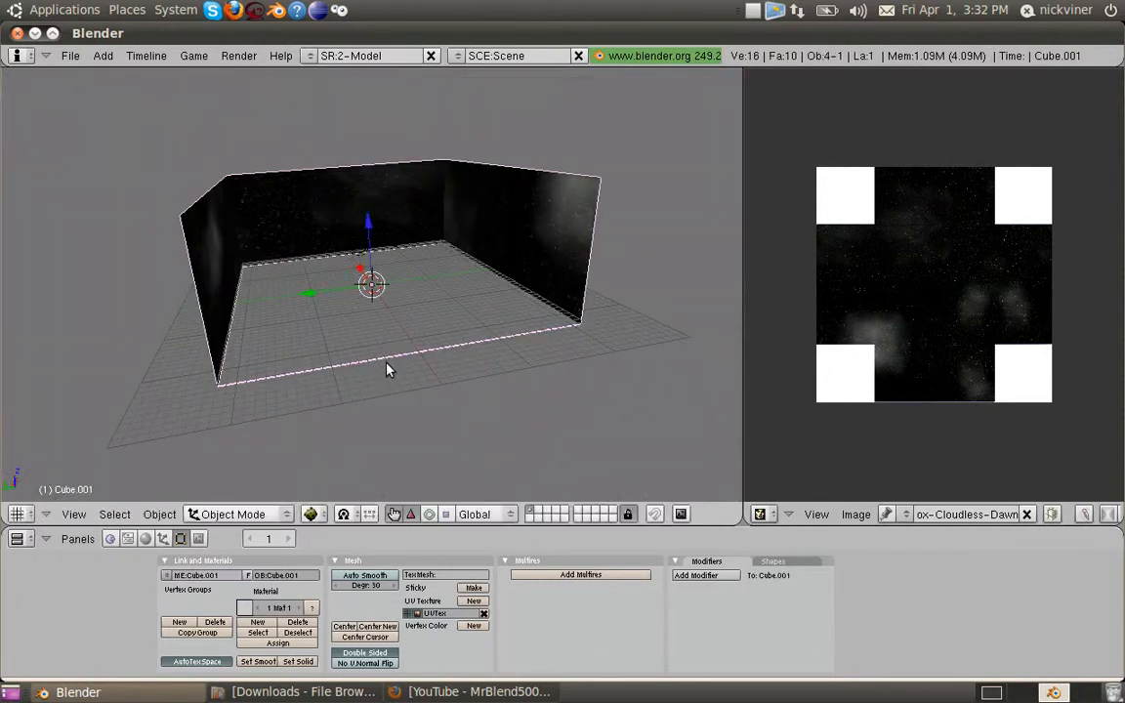
pyautogui.press('r')
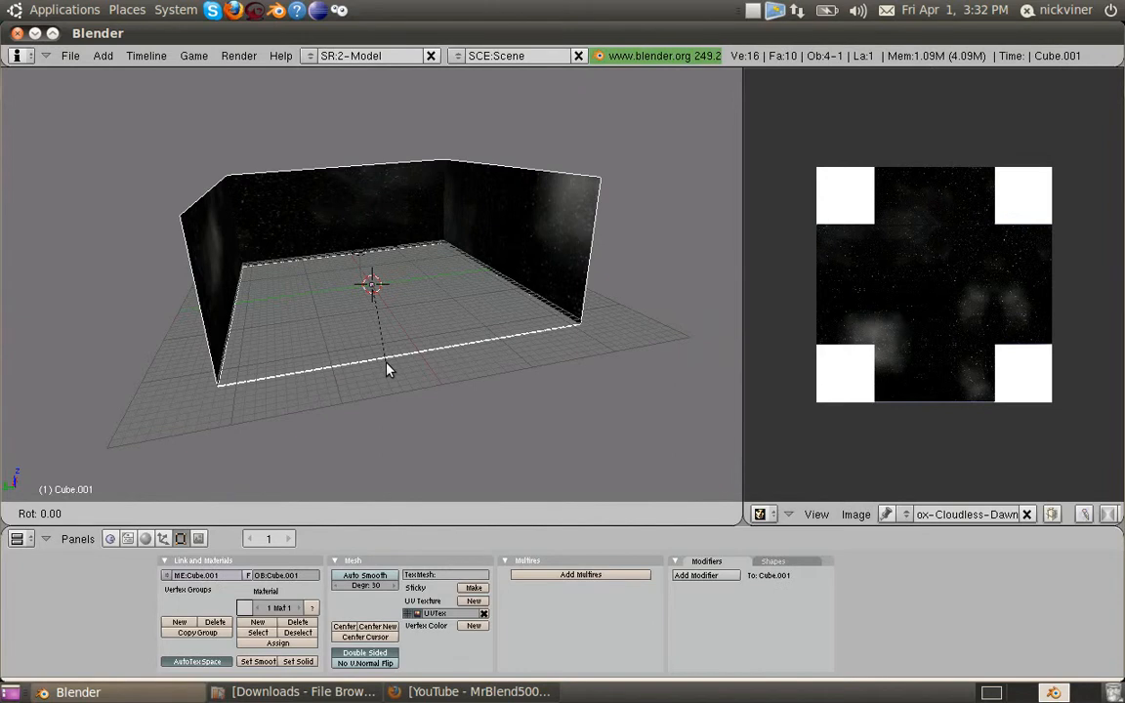
pyautogui.write('x180')
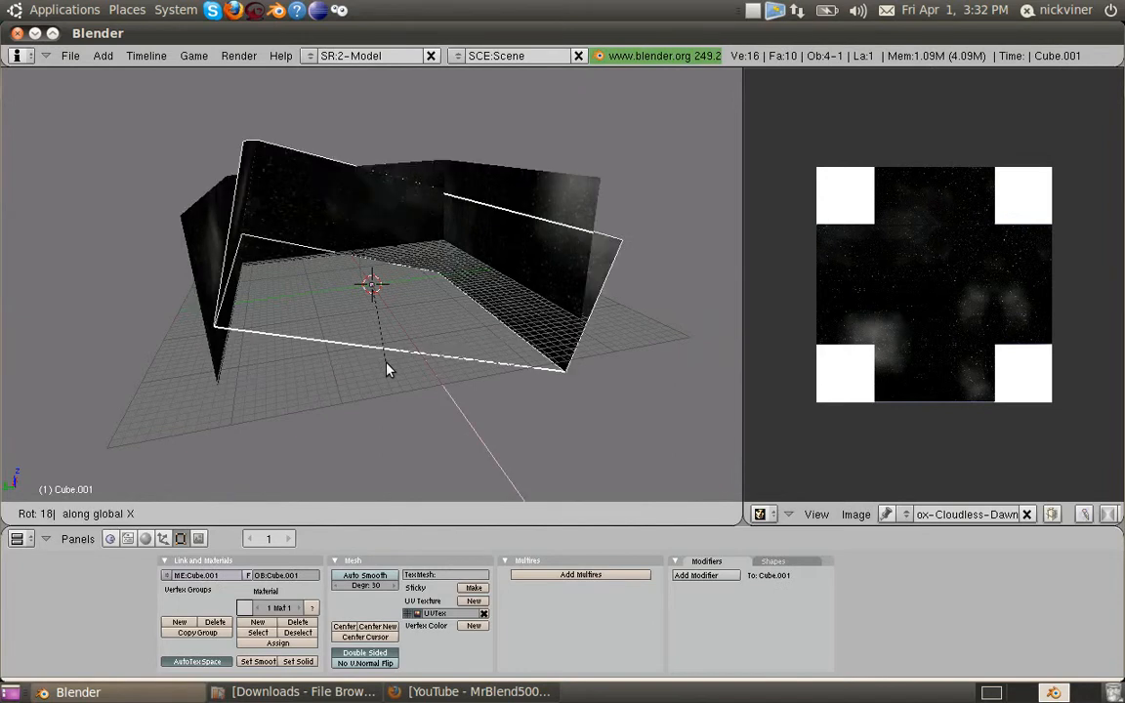
pyautogui.press('Return')
# Deselect everything, return to the camera view and test the closed skybox in the game engine.
pyautogui.scroll(5, 387, 369)
pyautogui.moveTo(324, 326)
pyautogui.mouseDown(button='middle')
pyautogui.moveTo(325, 280)
pyautogui.moveTo(359, 337)
pyautogui.moveTo(334, 322)
pyautogui.mouseUp(button='middle')
pyautogui.press('a')
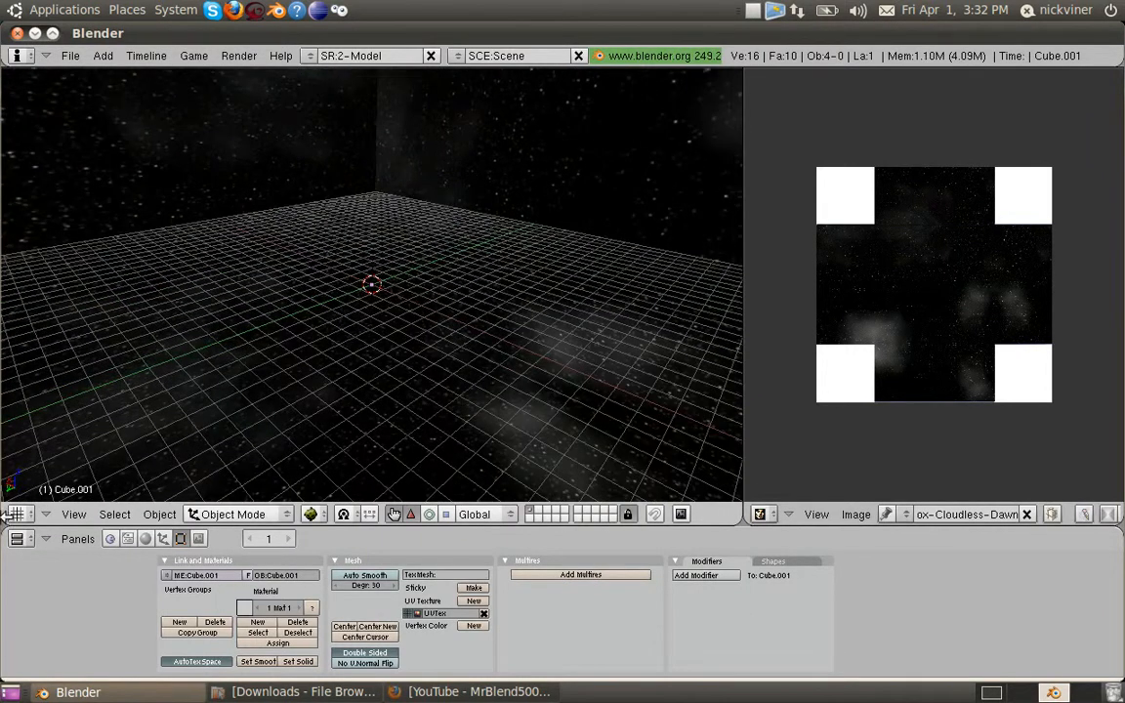
pyautogui.click(61, 517)
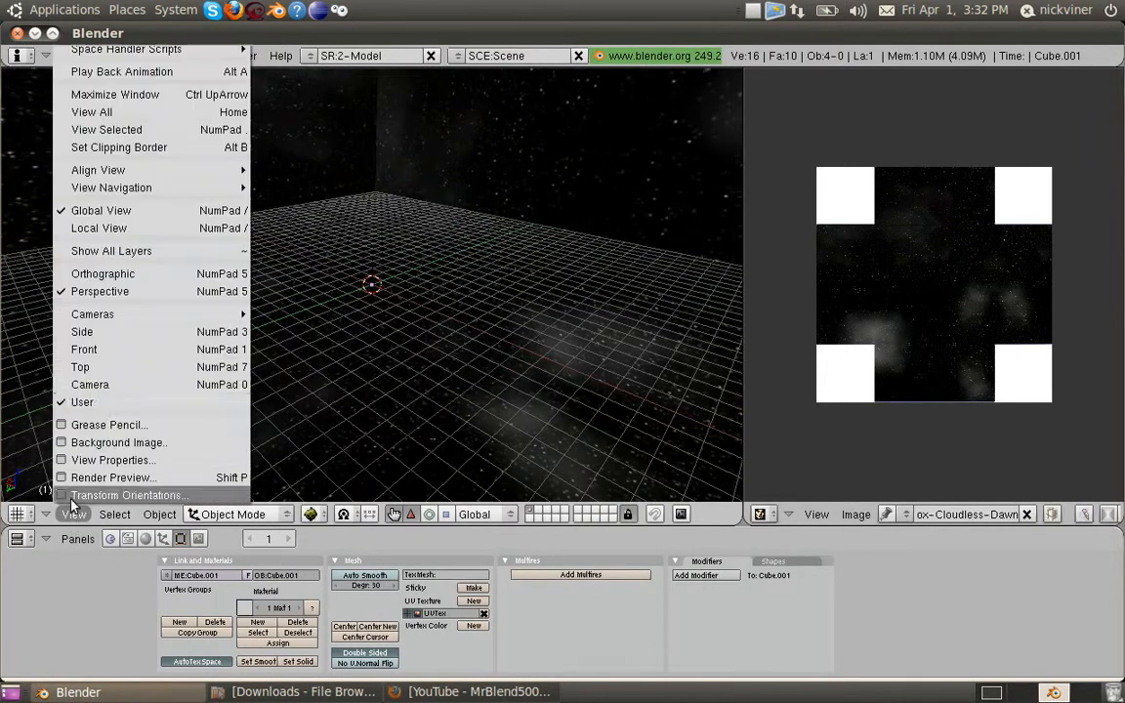
pyautogui.click(93, 382)
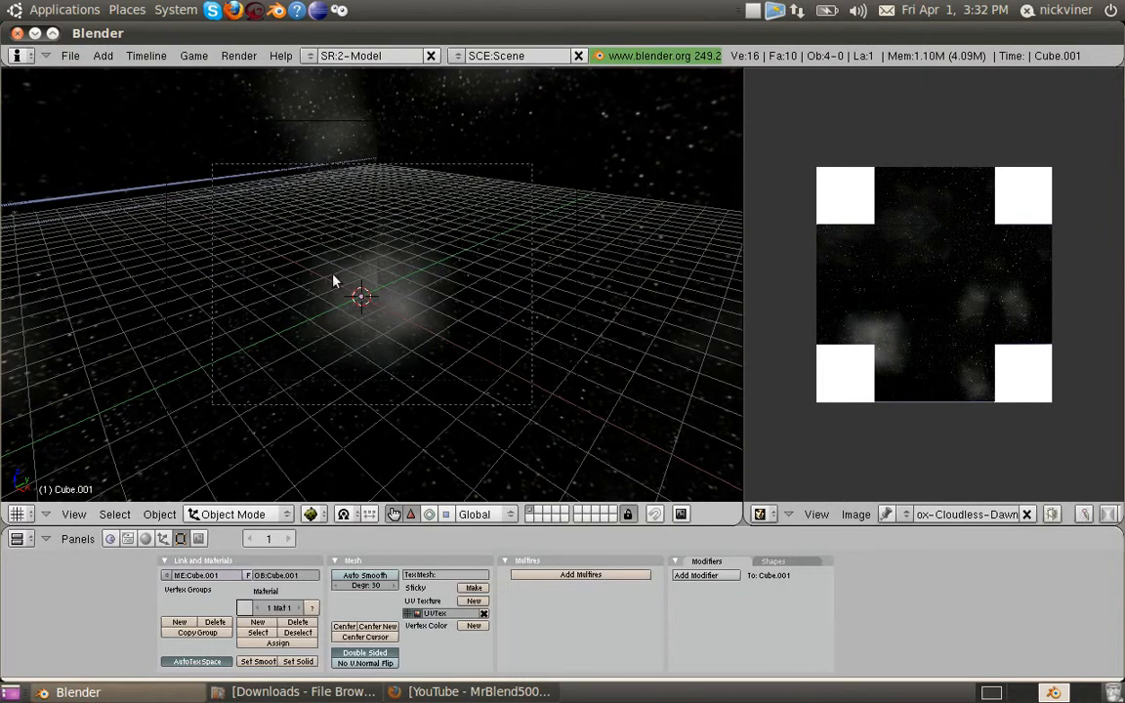
pyautogui.press('p')
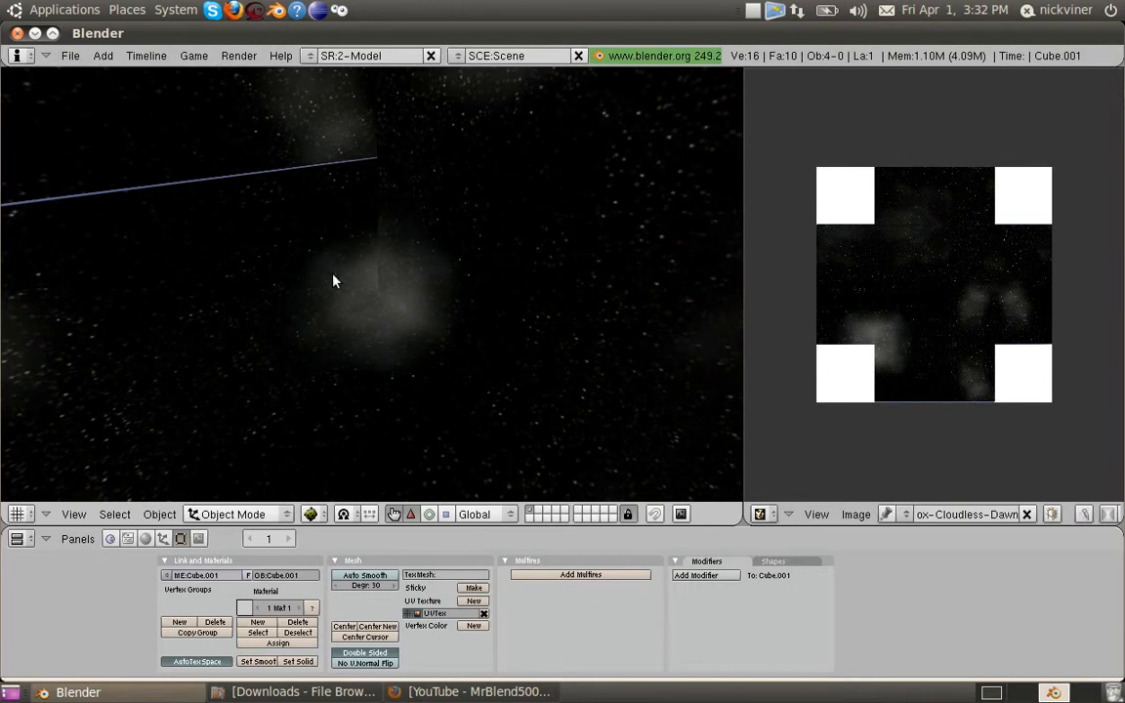
pyautogui.press('Escape')
# In the original half's UV layout, move the two lowest vertices slightly up along Y, inside the texture edge.
pyautogui.rightClick(149, 128)
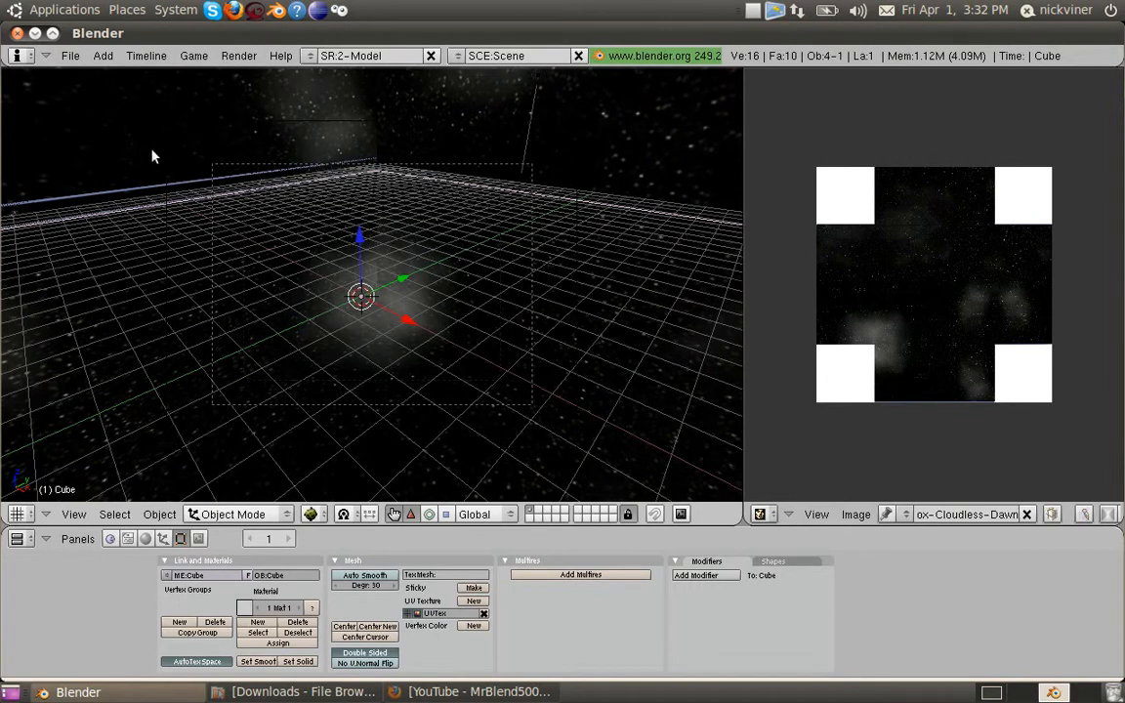
pyautogui.press('Tab')
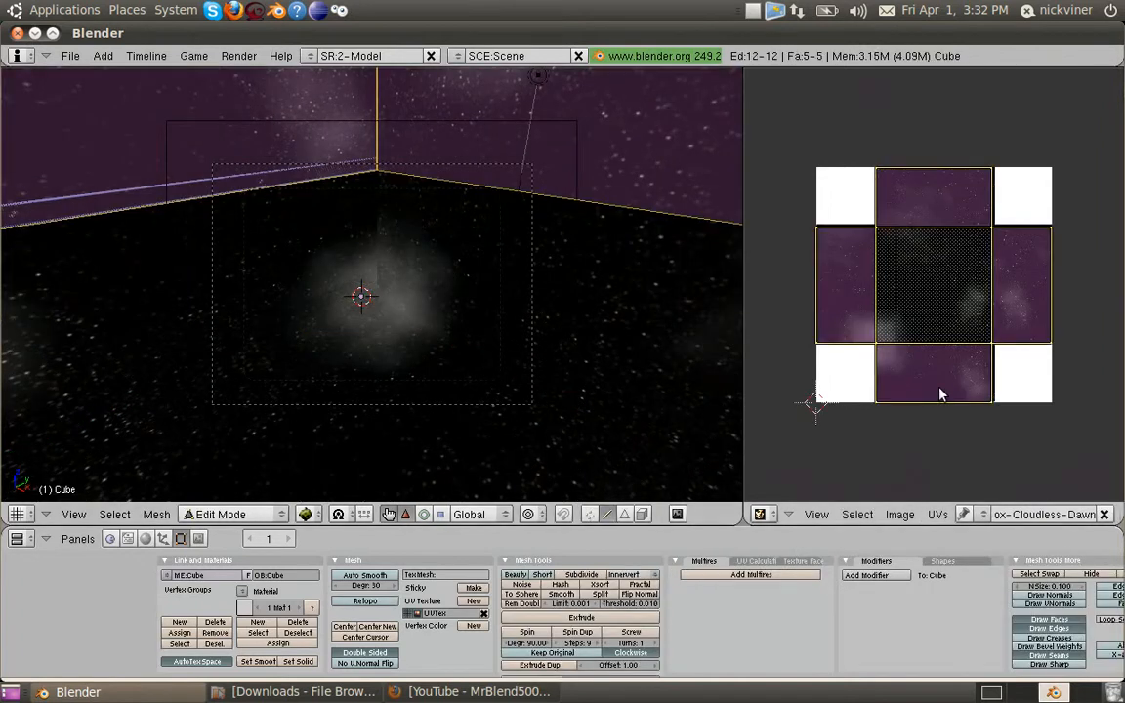
pyautogui.scroll(4, 939, 392)
pyautogui.moveTo(940, 451); pyautogui.dragTo(958, 55, button='middle')
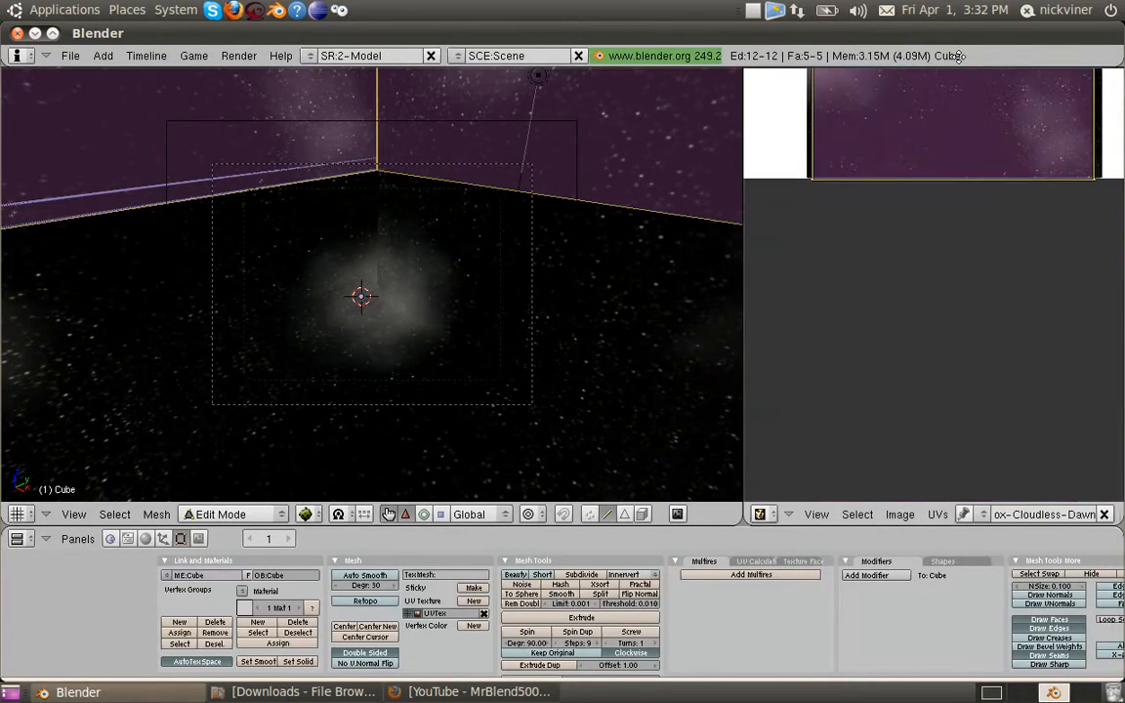
pyautogui.scroll(2, 935, 122)
pyautogui.moveTo(936, 129); pyautogui.dragTo(941, 227, button='middle')
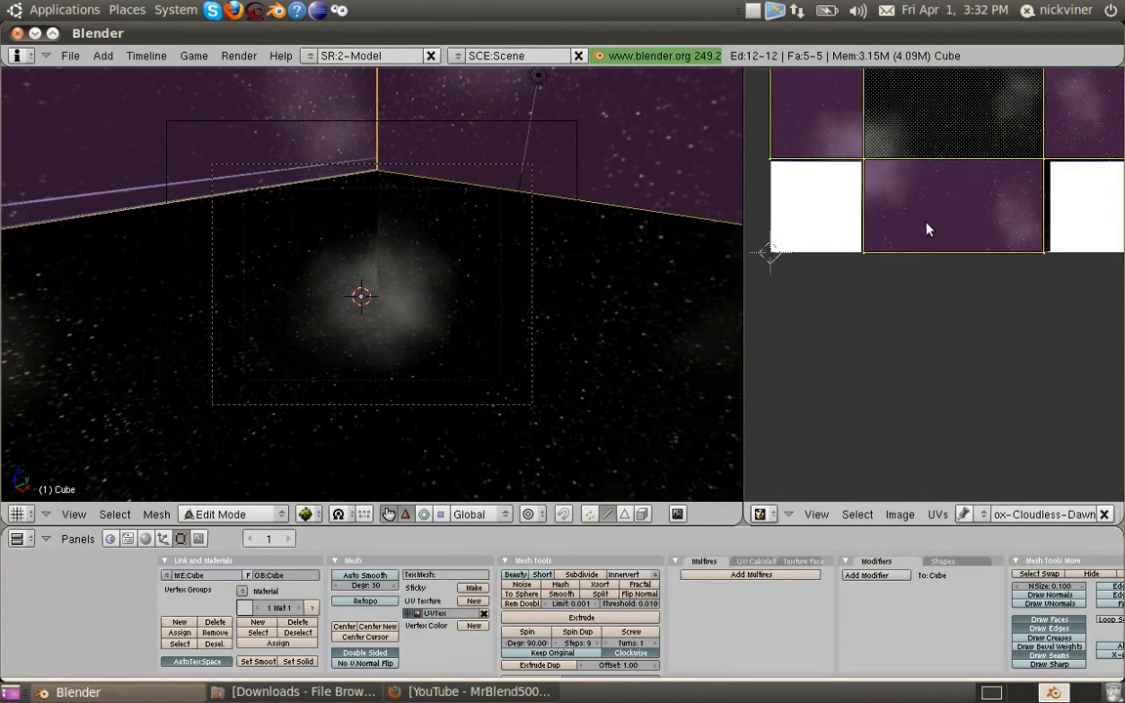
pyautogui.rightClick(870, 256)
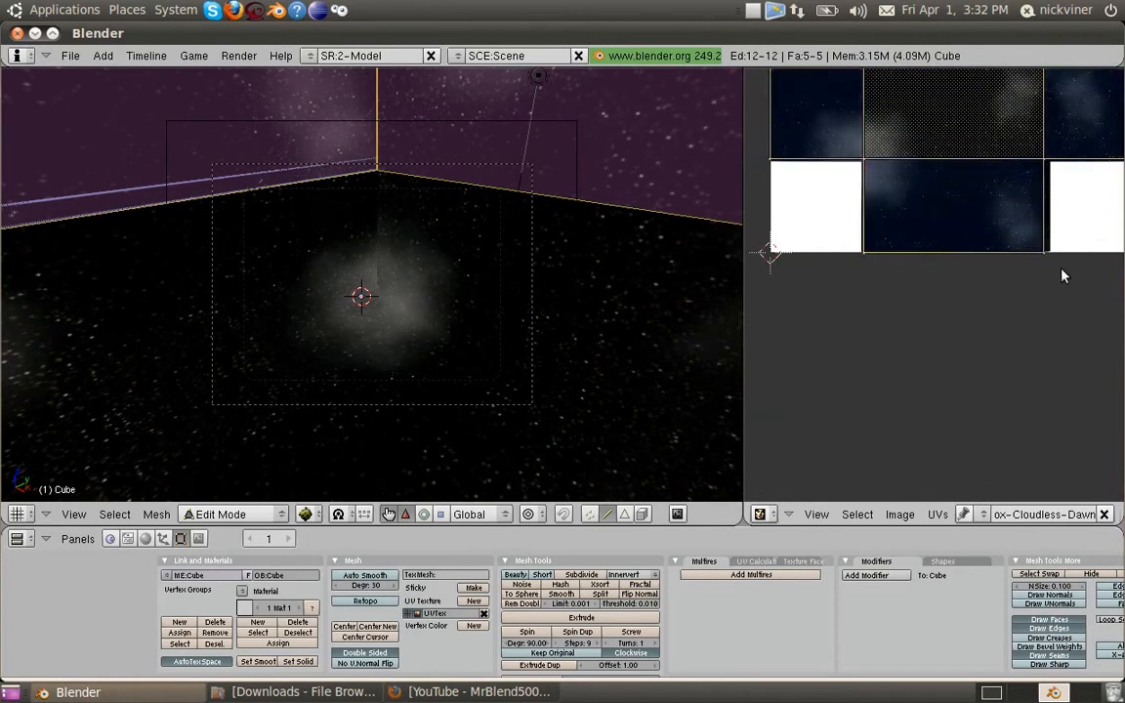
pyautogui.press('g')
pyautogui.press('y')
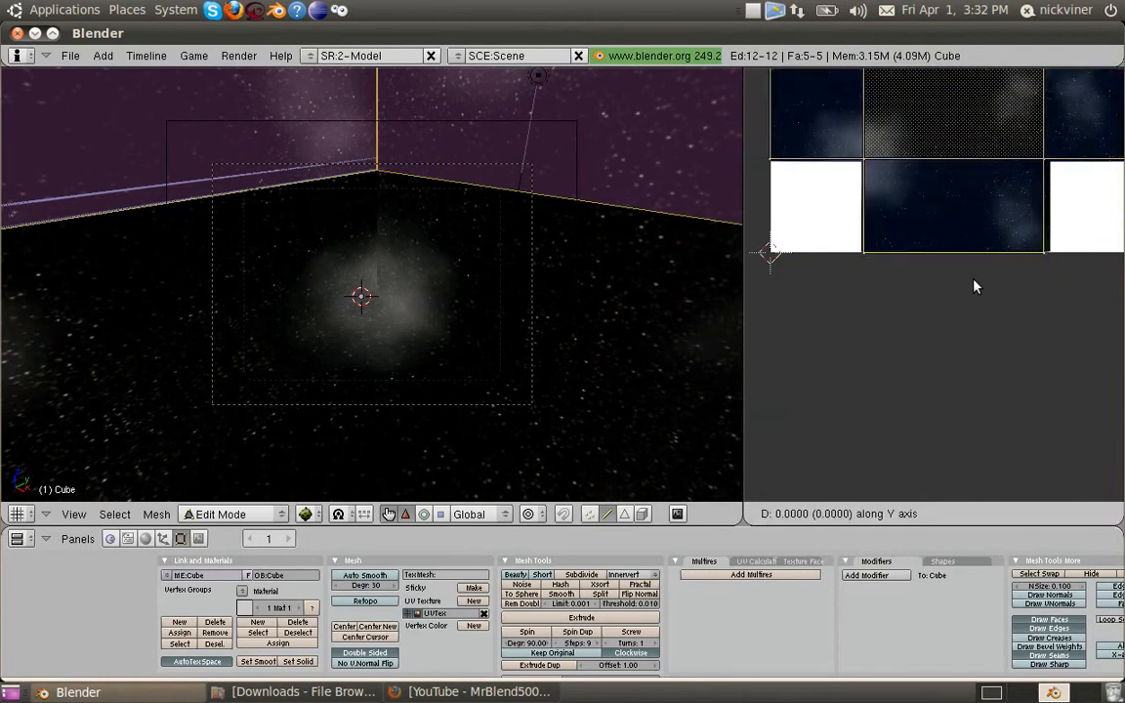
pyautogui.click(973, 274)
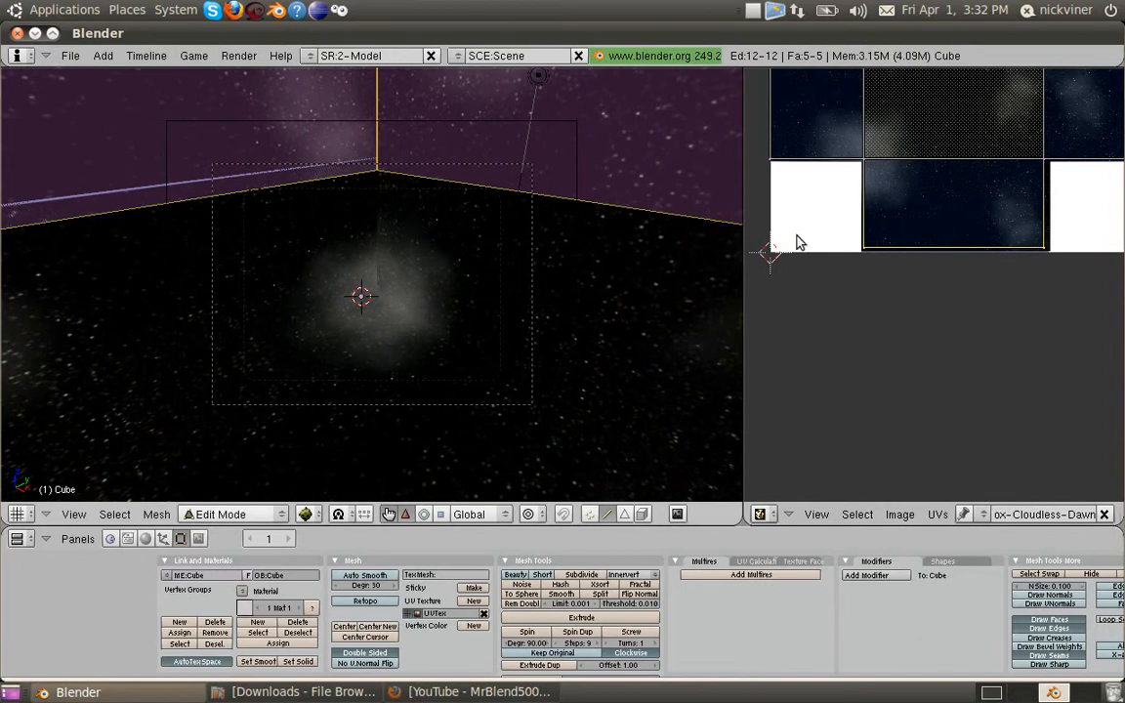
# Select the duplicated lower half and move its two lowest UV vertices slightly up along Y, inside the texture edge.
pyautogui.press('Tab')
pyautogui.rightClick(328, 261)
pyautogui.press('Tab')
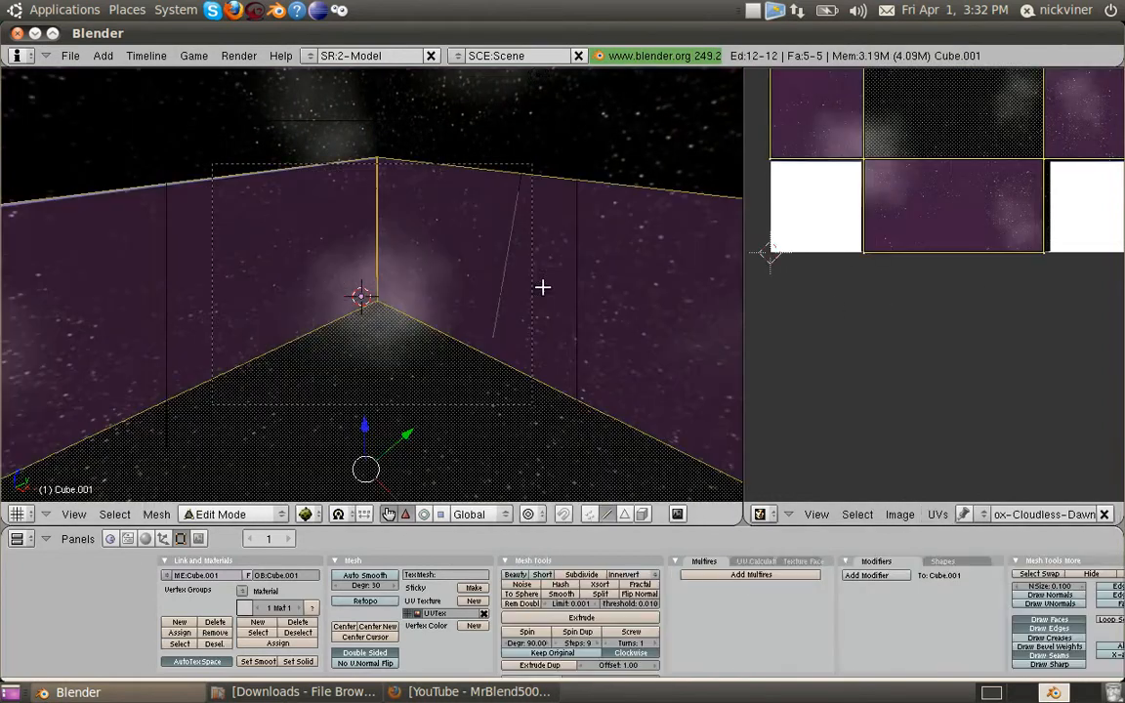
pyautogui.press('a')
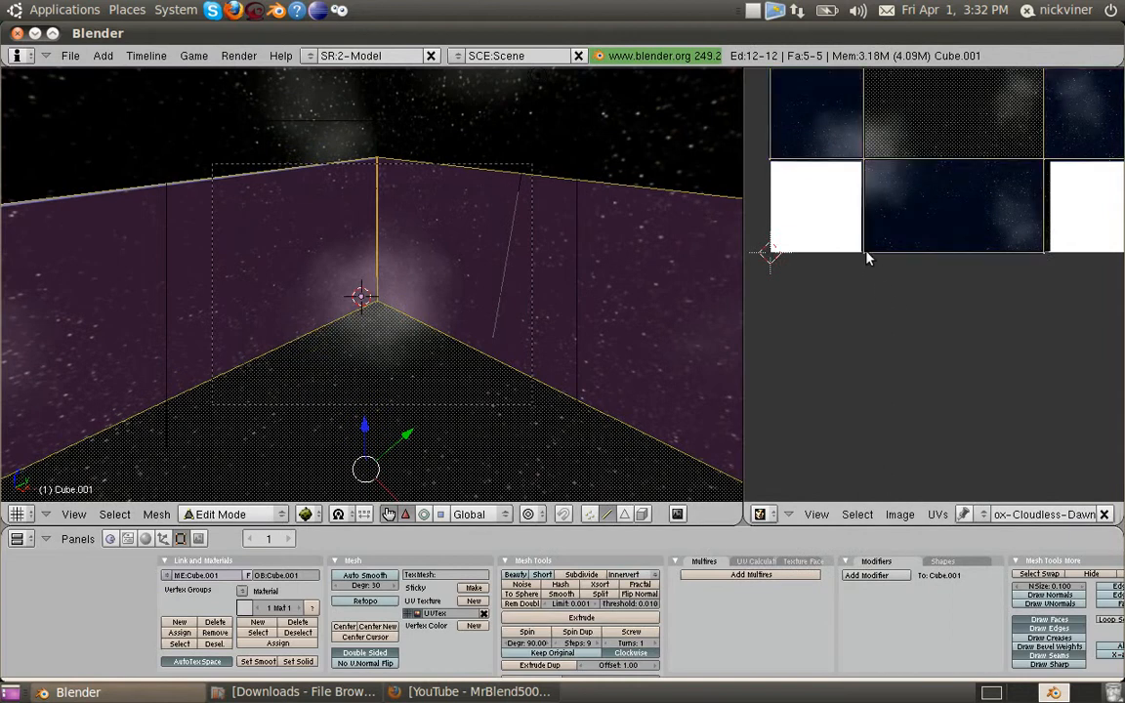
pyautogui.rightClick(1047, 259)
pyautogui.press('g')
pyautogui.press('y')
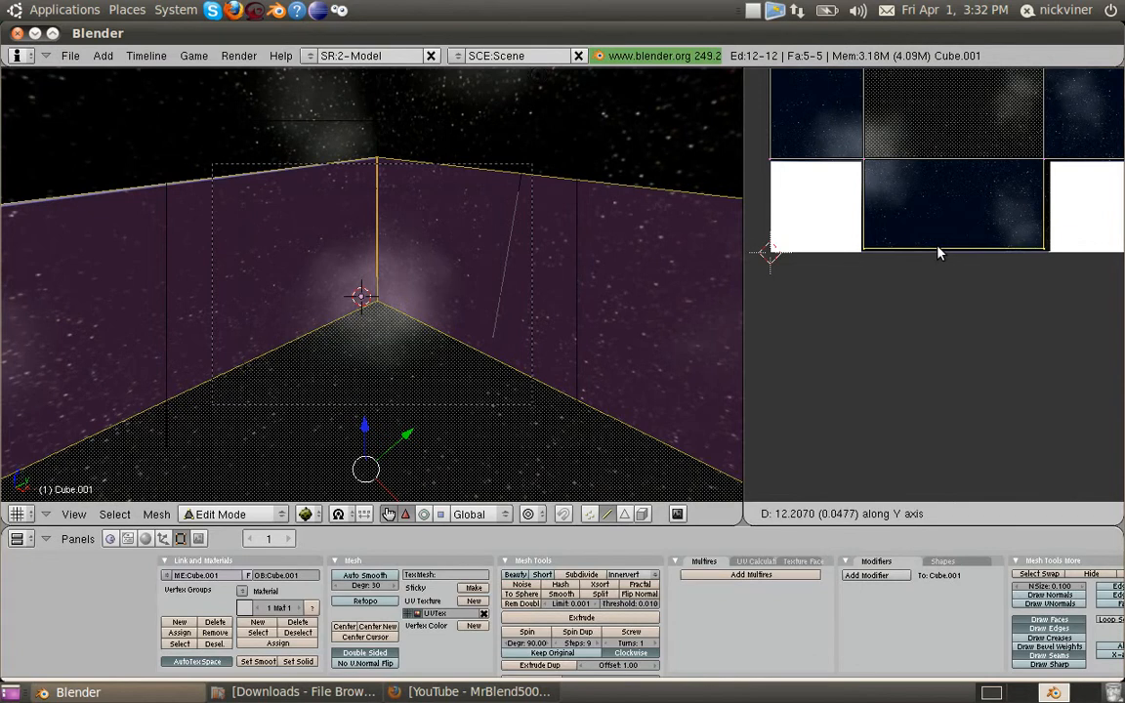
pyautogui.click(937, 249)
pyautogui.press('a')
pyautogui.press('Tab')
# Run the game engine in Object Mode to check the line between the two skybox halves.
pyautogui.press('Tab')
pyautogui.press('p')
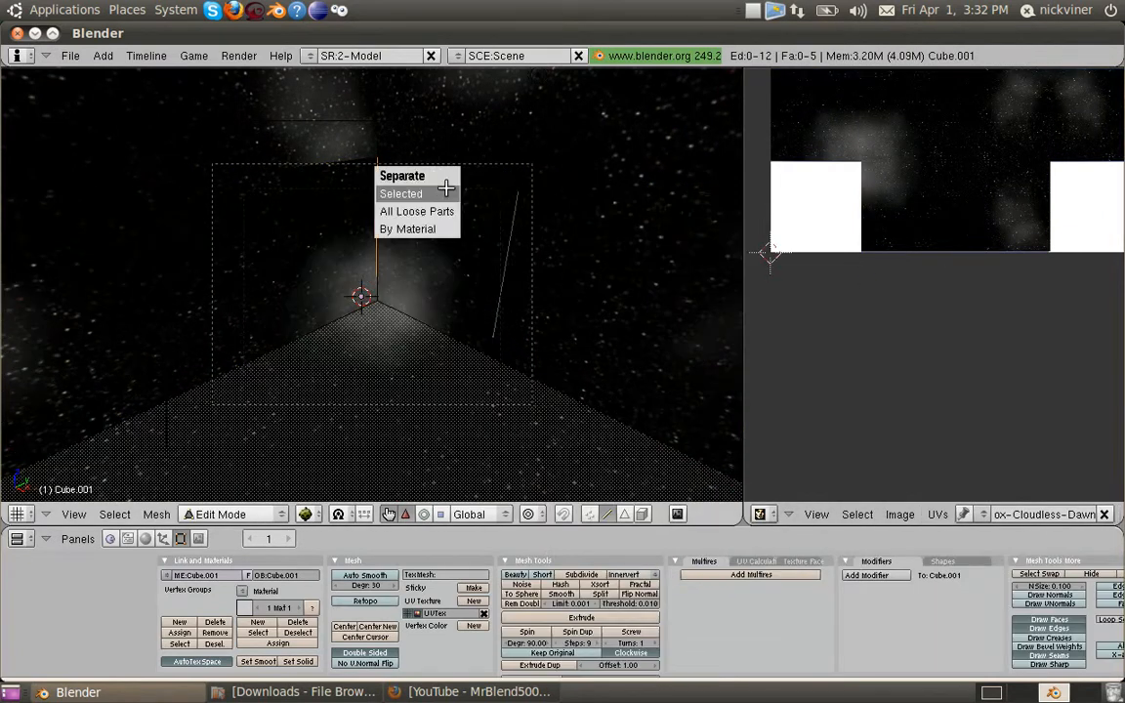
pyautogui.press('Tab')
pyautogui.press('p')
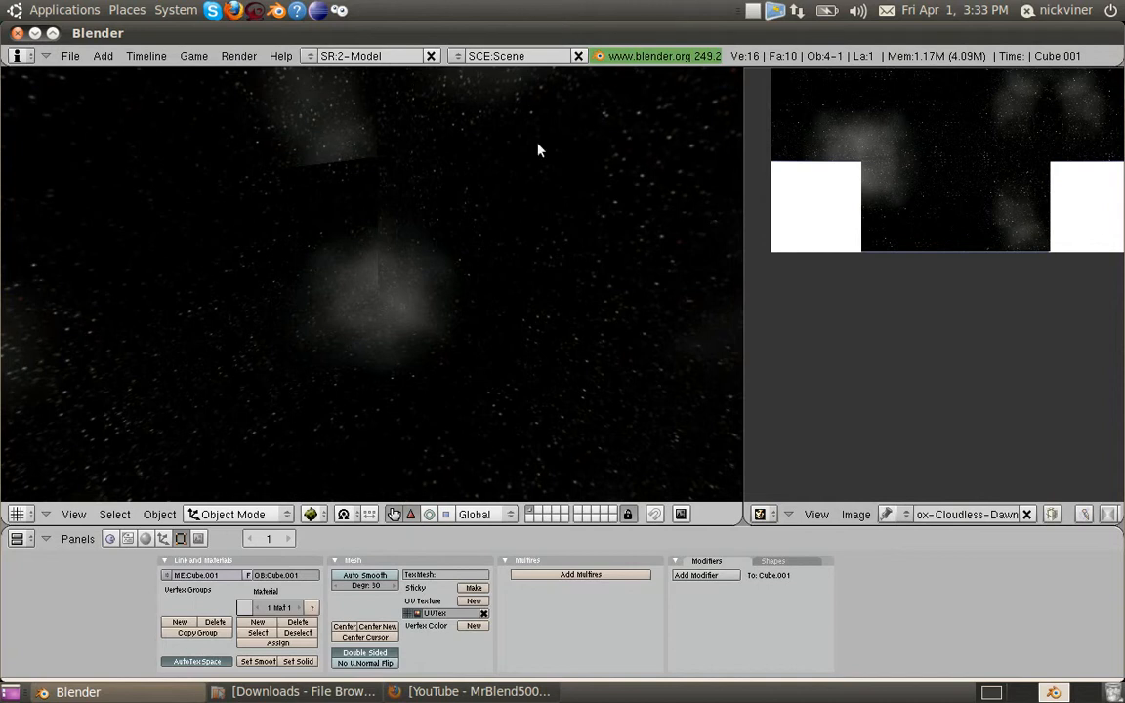
# Toggle the 3D view through solid and wireframe shading and set it back to textured.
pyautogui.moveTo(537, 150); pyautogui.dragTo(335, 270, button='middle')
pyautogui.hotkey('alt', 'z')
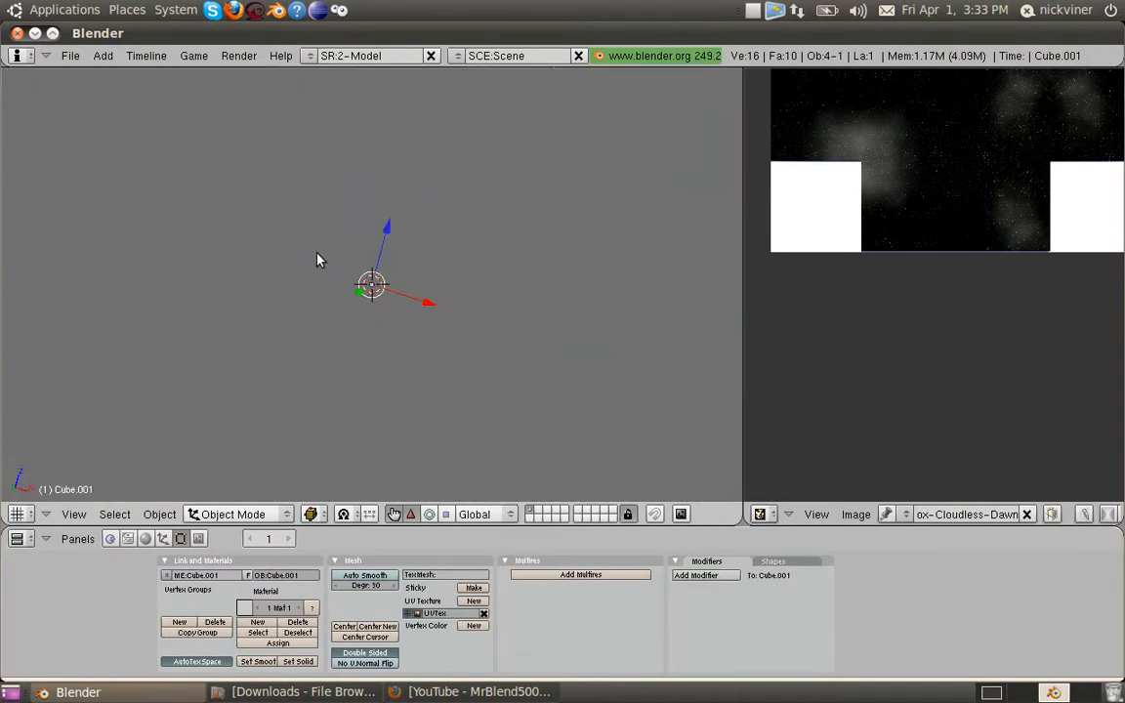
pyautogui.press('z')
pyautogui.click(310, 513)
pyautogui.click(323, 431)
pyautogui.moveTo(295, 334)
pyautogui.mouseDown(button='middle')
pyautogui.moveTo(341, 384)
pyautogui.moveTo(298, 344)
pyautogui.moveTo(314, 334)
pyautogui.mouseUp(button='middle')
# Select both the upper and lower skybox halves and scale them up together.
pyautogui.press('a')
pyautogui.moveTo(291, 269); pyautogui.dragTo(337, 268, button='middle')
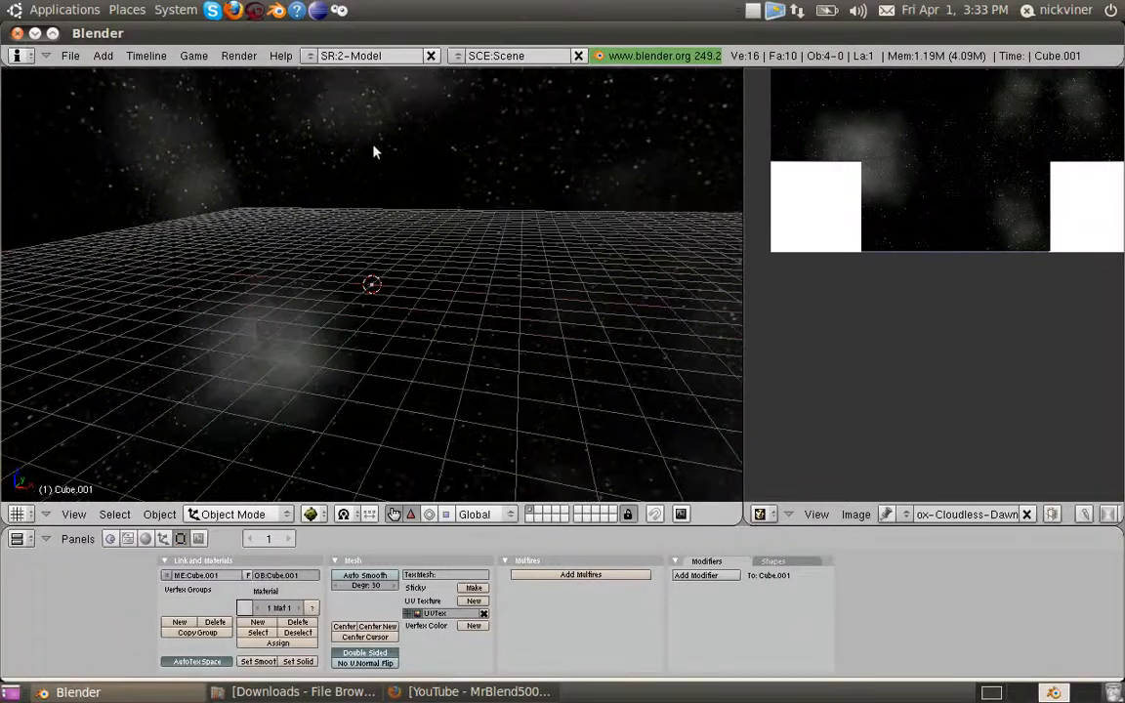
pyautogui.moveTo(381, 200); pyautogui.dragTo(500, 319, button='middle')
pyautogui.moveTo(309, 255); pyautogui.dragTo(378, 223, button='middle')
pyautogui.rightClick(272, 304)
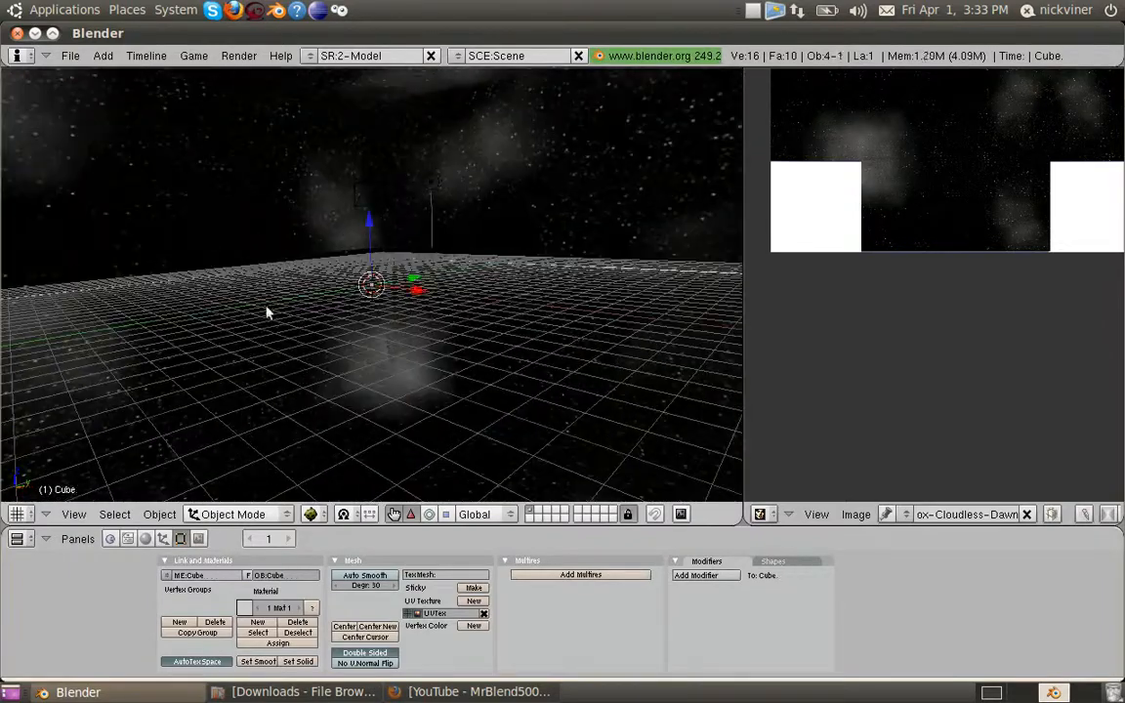
pyautogui.hotkey('shift', 'd')
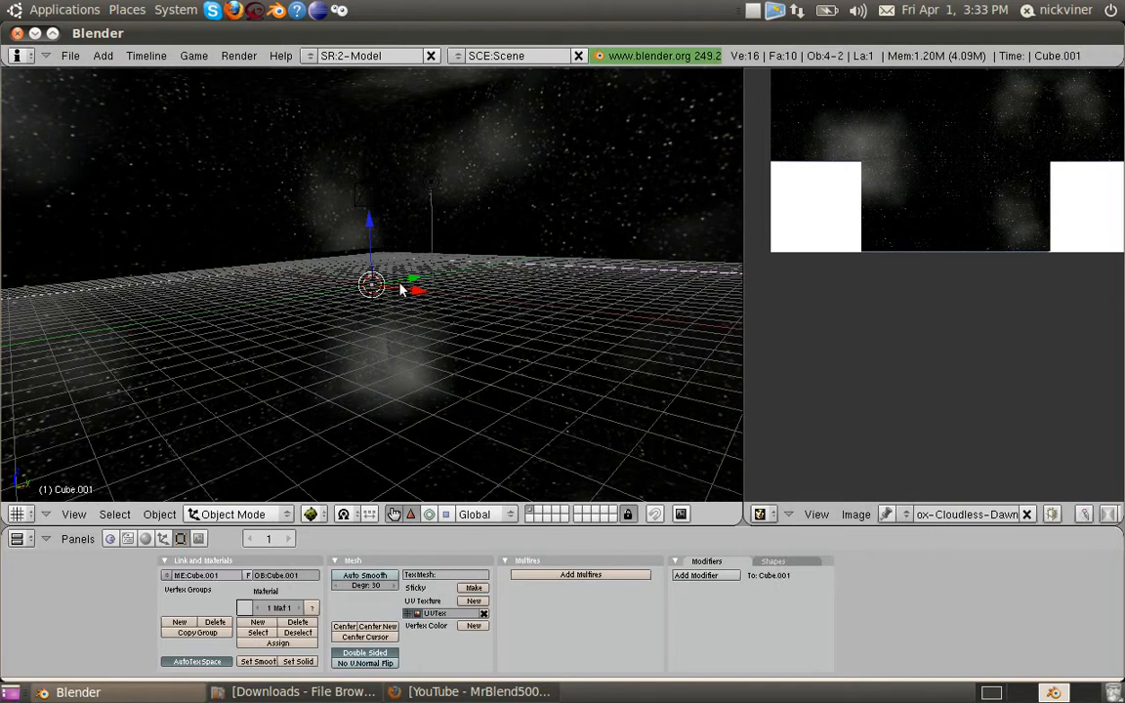
pyautogui.press('s')
pyautogui.click(542, 267)
# Look around inside the enlarged skybox from several angles to inspect the space texture on all sides.
pyautogui.moveTo(411, 301); pyautogui.dragTo(319, 334, button='middle')
pyautogui.moveTo(467, 316); pyautogui.dragTo(372, 332, button='middle')
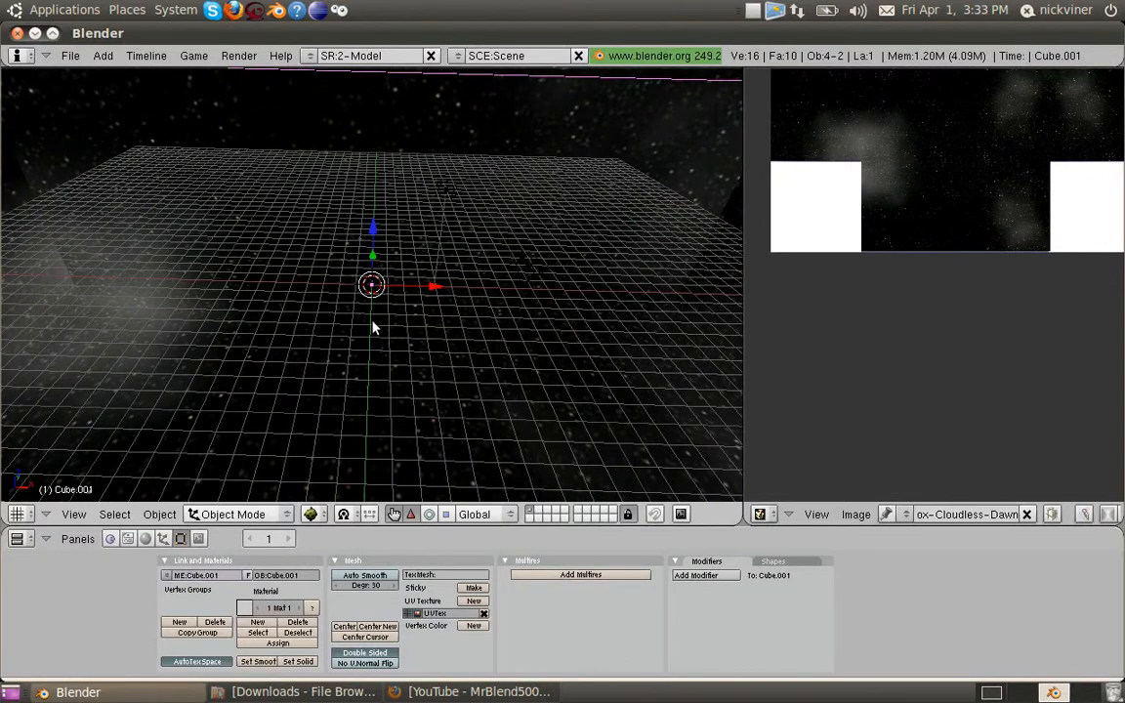
pyautogui.moveTo(383, 326); pyautogui.dragTo(329, 304, button='middle')
pyautogui.moveTo(178, 278)
pyautogui.mouseDown(button='middle')
pyautogui.moveTo(265, 302)
pyautogui.moveTo(156, 316)
pyautogui.moveTo(183, 300)
pyautogui.moveTo(174, 284)
pyautogui.mouseUp(button='middle')
pyautogui.scroll(4, 235, 348)
pyautogui.moveTo(235, 348); pyautogui.dragTo(445, 346, button='middle')
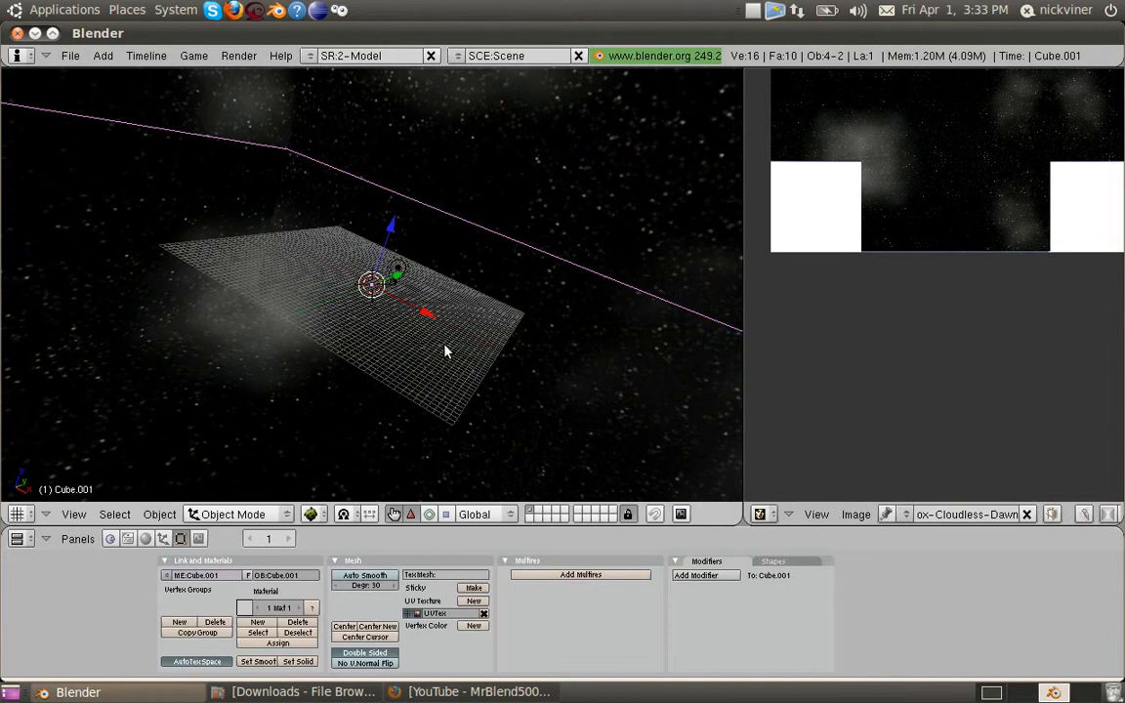
pyautogui.moveTo(445, 350); pyautogui.dragTo(351, 397, button='middle')
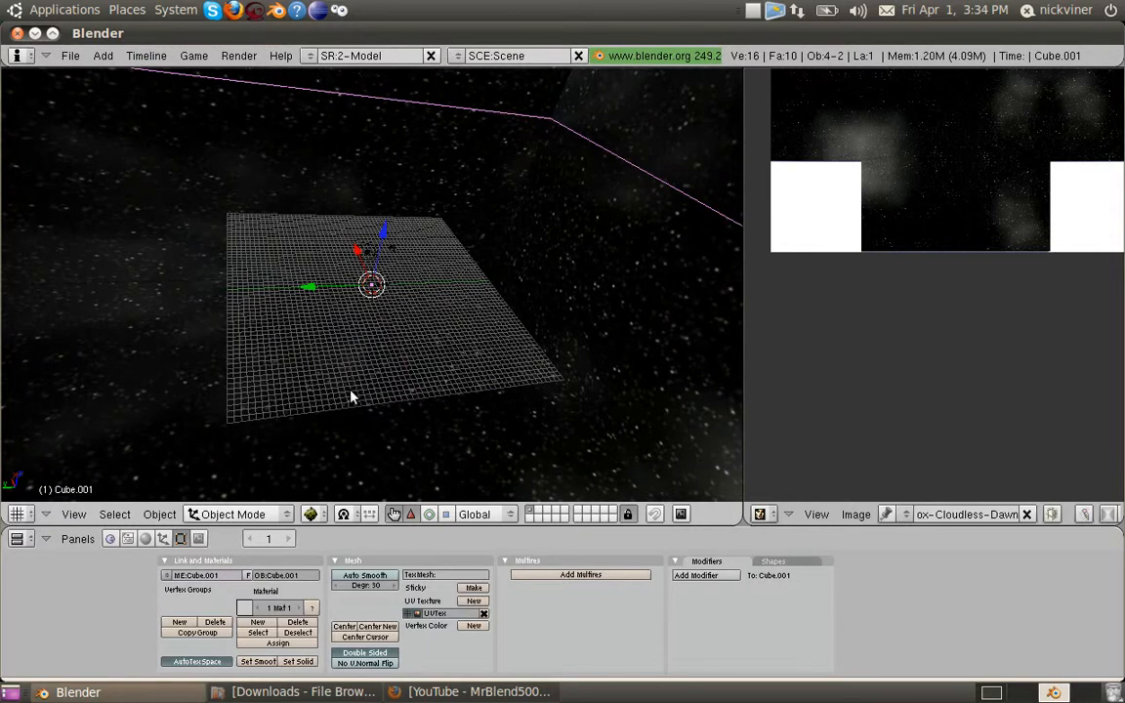